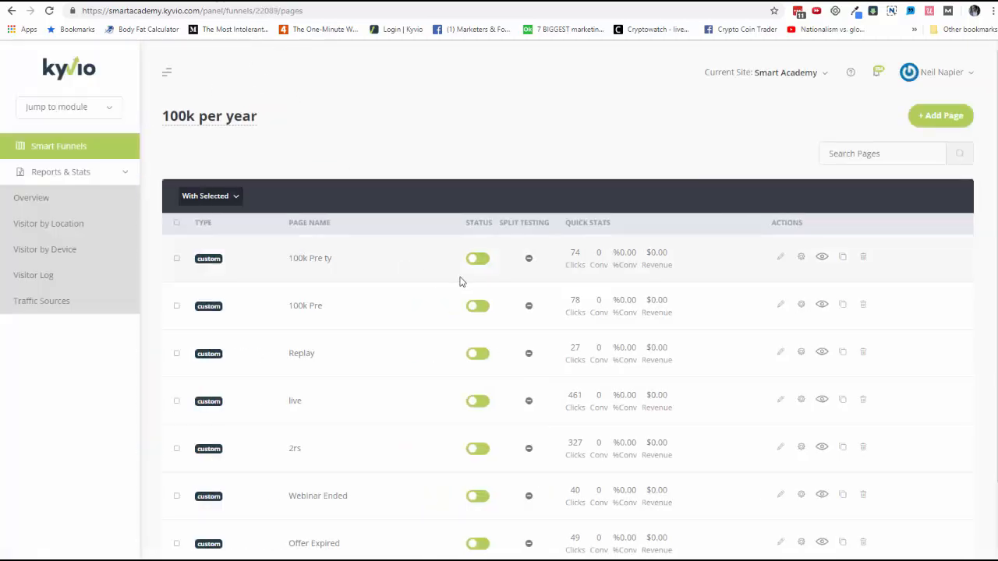
Open the live views of the 100k Pre page and of the Fletcher Optin and Membership Accelerator funnel pages
{"action": "left_click", "coordinate": [820, 308]}
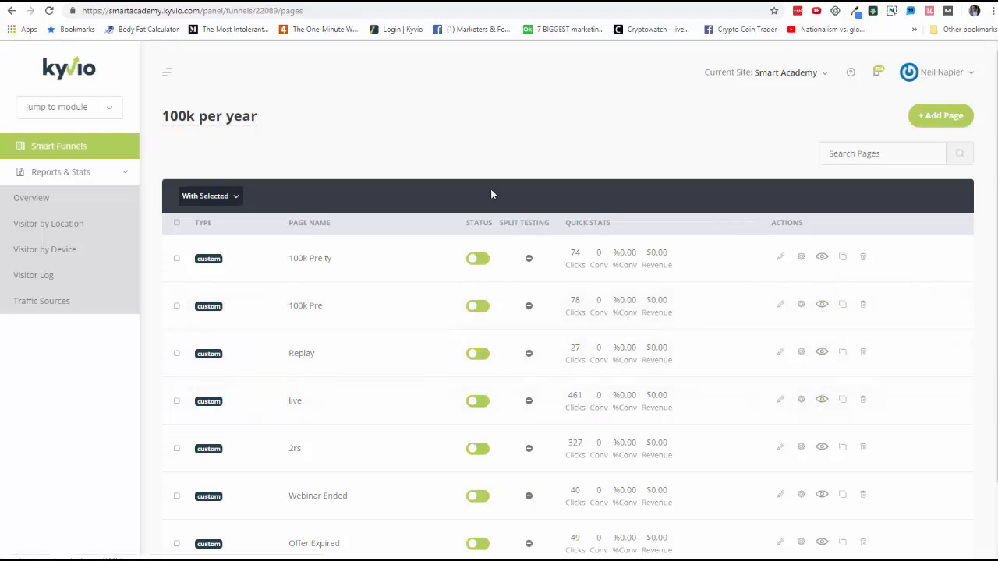
{"action": "left_click", "coordinate": [355, 1]}
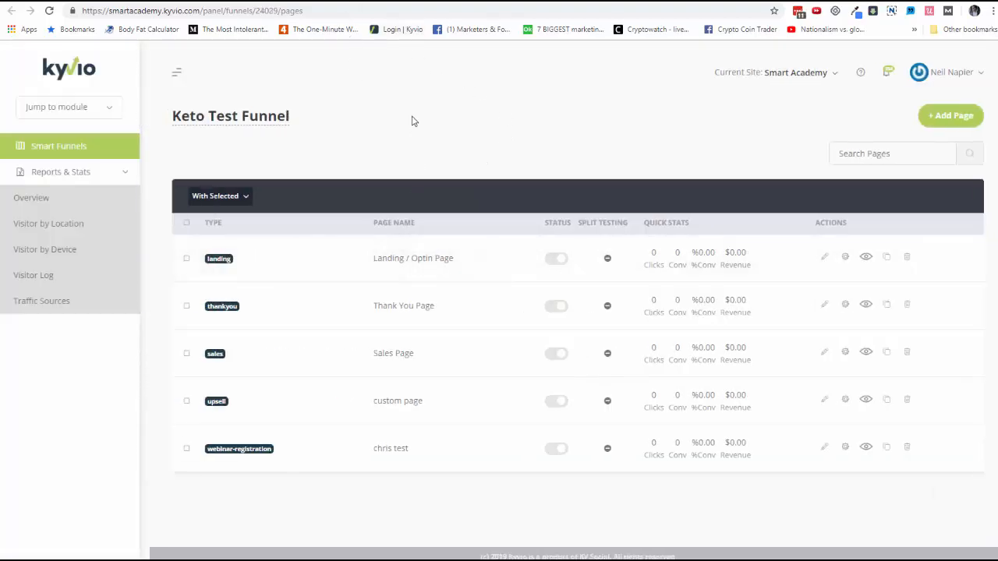
{"action": "left_click", "coordinate": [388, 2]}
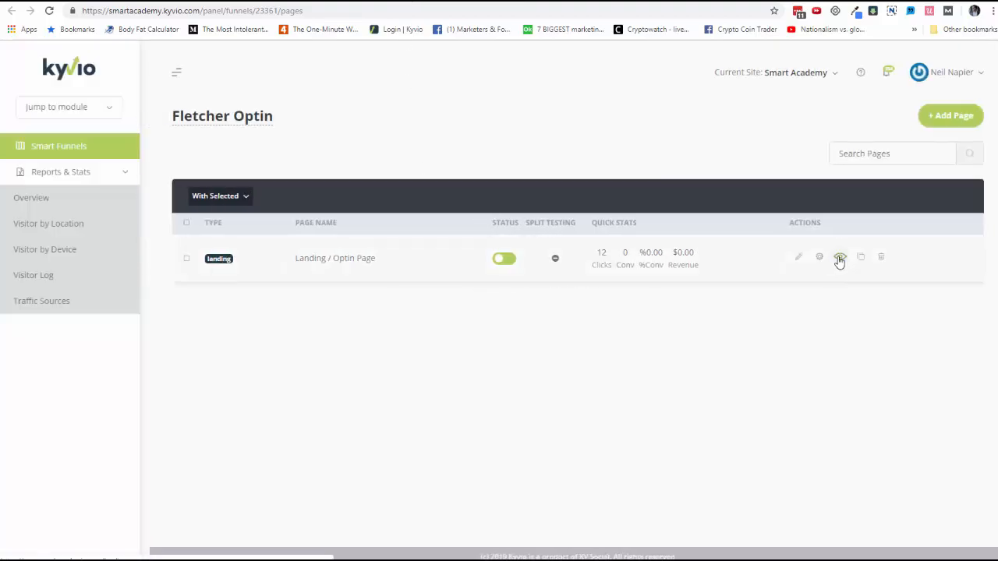
{"action": "left_click", "coordinate": [626, 4]}
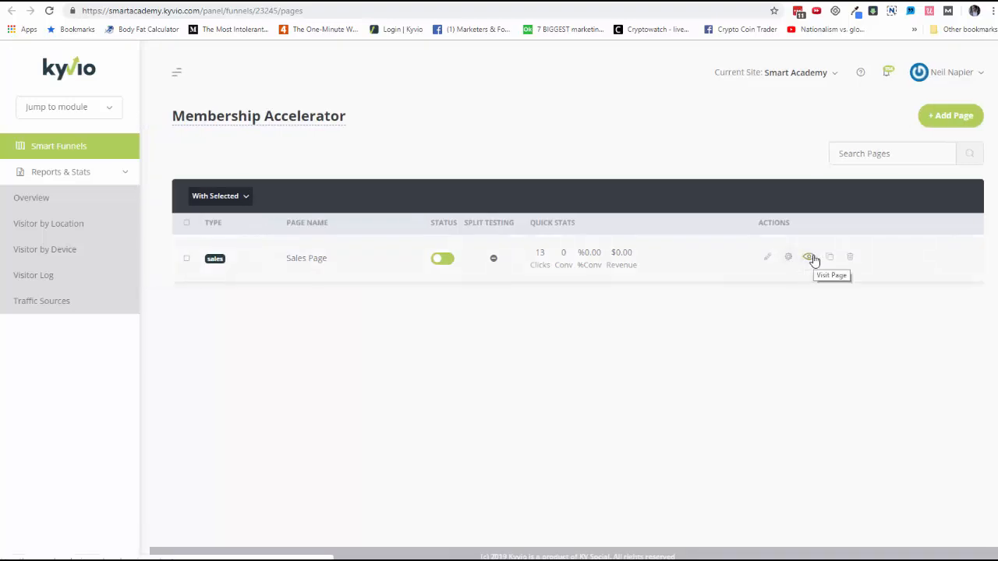
{"action": "left_click", "coordinate": [278, 3]}
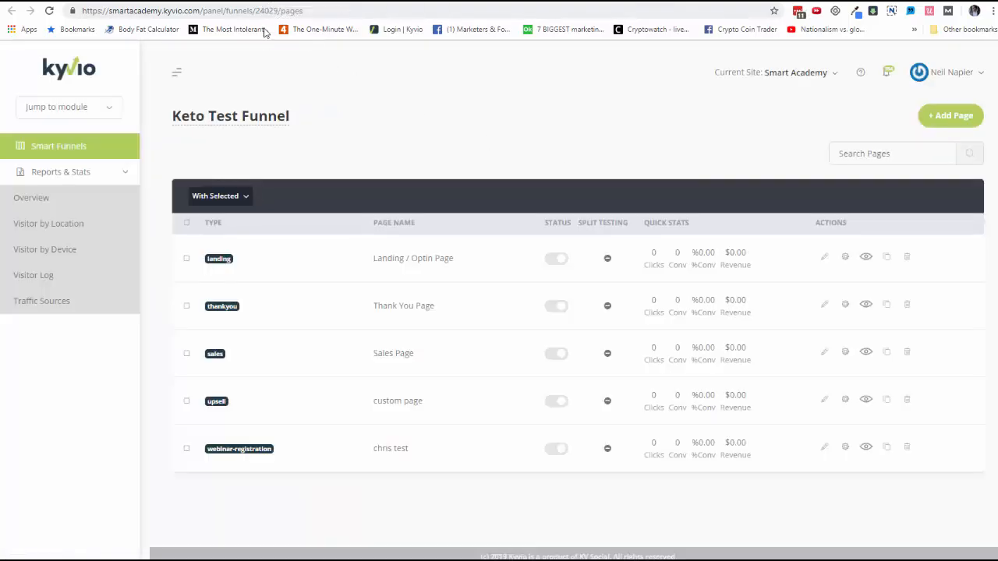
Examine the live registration page of the "$100K Per Year Funnel" workshop, from its headline and countdown to the sections below
{"action": "left_click", "coordinate": [103, 153]}
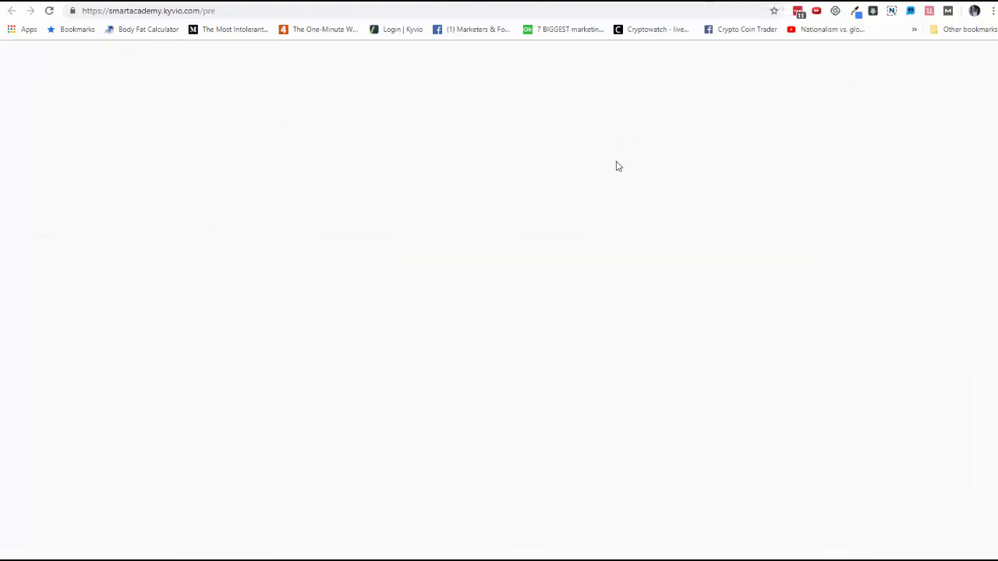
{"action": "scroll", "coordinate": [590, 257], "scroll_direction": "down", "scroll_amount": 5}
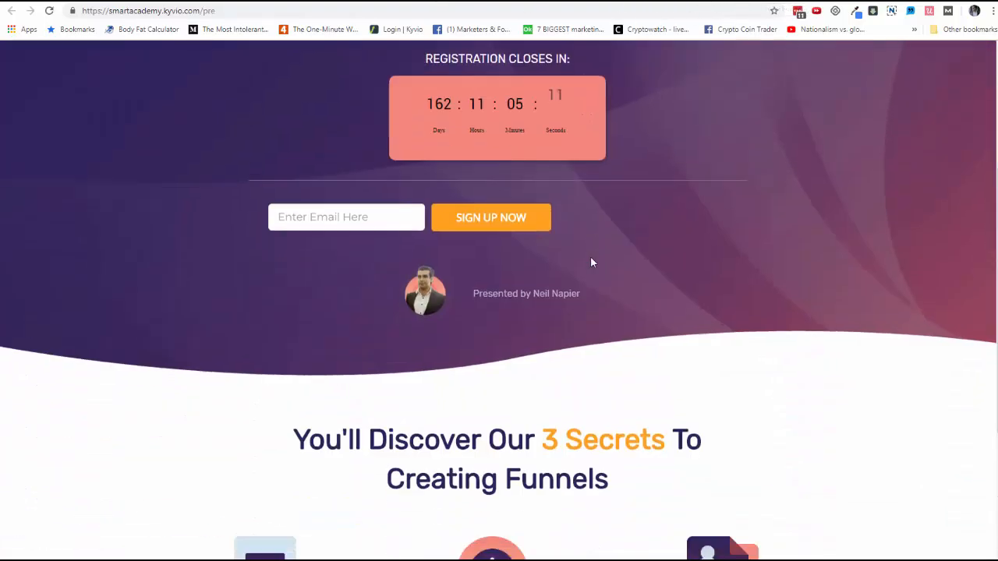
{"action": "scroll", "coordinate": [558, 262], "scroll_direction": "up", "scroll_amount": 5}
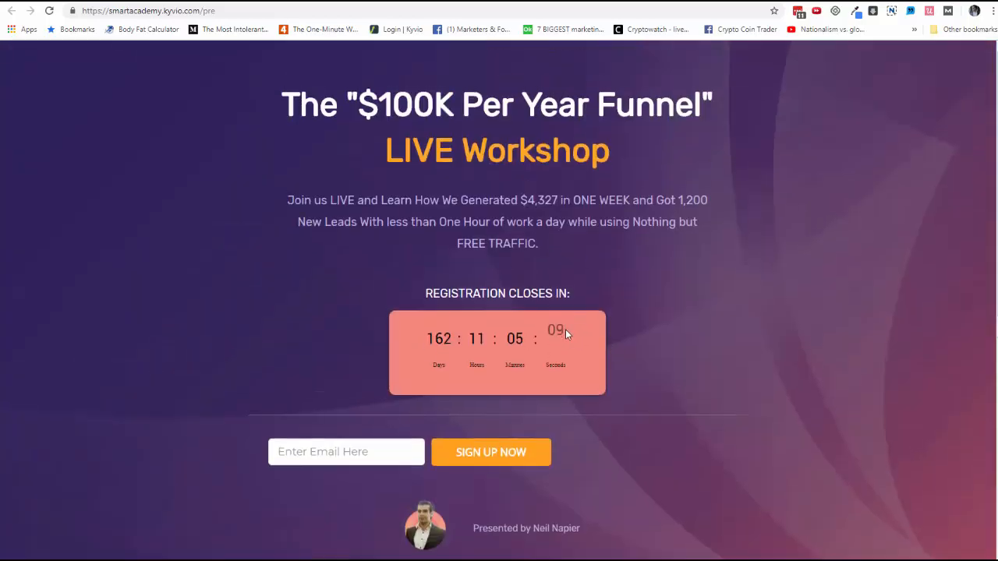
{"action": "scroll", "coordinate": [585, 335], "scroll_direction": "down", "scroll_amount": 3}
{"action": "scroll", "coordinate": [586, 336], "scroll_direction": "up", "scroll_amount": 3}
{"action": "scroll", "coordinate": [588, 333], "scroll_direction": "down", "scroll_amount": 3}
{"action": "scroll", "coordinate": [589, 334], "scroll_direction": "up", "scroll_amount": 3}
{"action": "scroll", "coordinate": [628, 362], "scroll_direction": "down", "scroll_amount": 4}
{"action": "scroll", "coordinate": [662, 364], "scroll_direction": "down", "scroll_amount": 2}
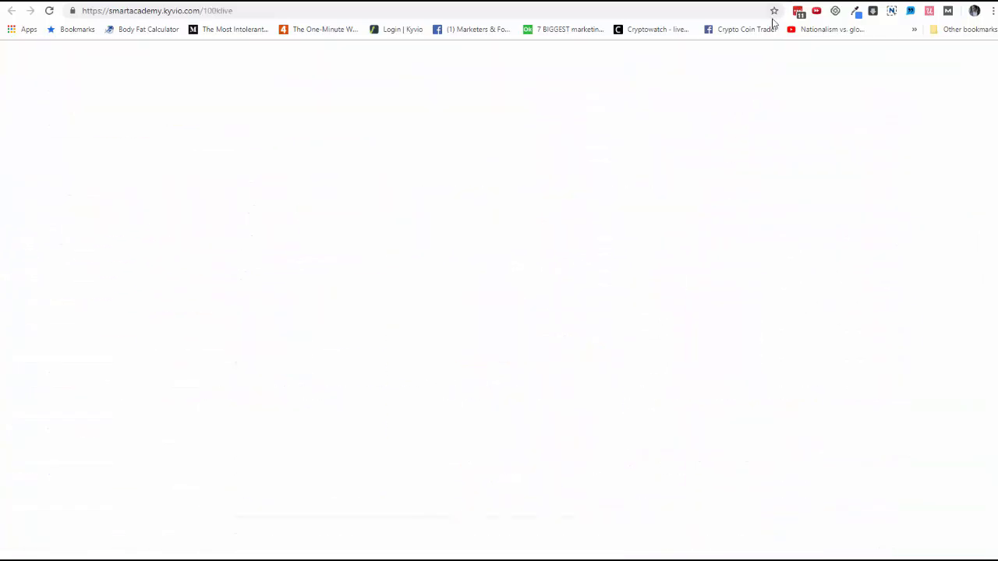
Review the 100klive offer page and read through the Membership Accelerator sales page down to its closing call to action
{"action": "scroll", "coordinate": [668, 229], "scroll_direction": "down", "scroll_amount": 8}
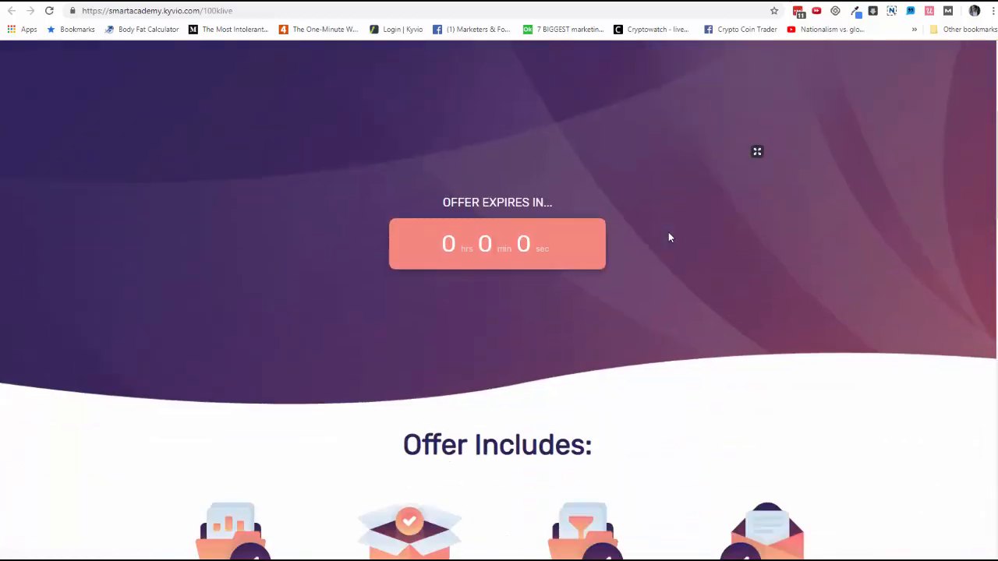
{"action": "scroll", "coordinate": [668, 237], "scroll_direction": "down", "scroll_amount": 18}
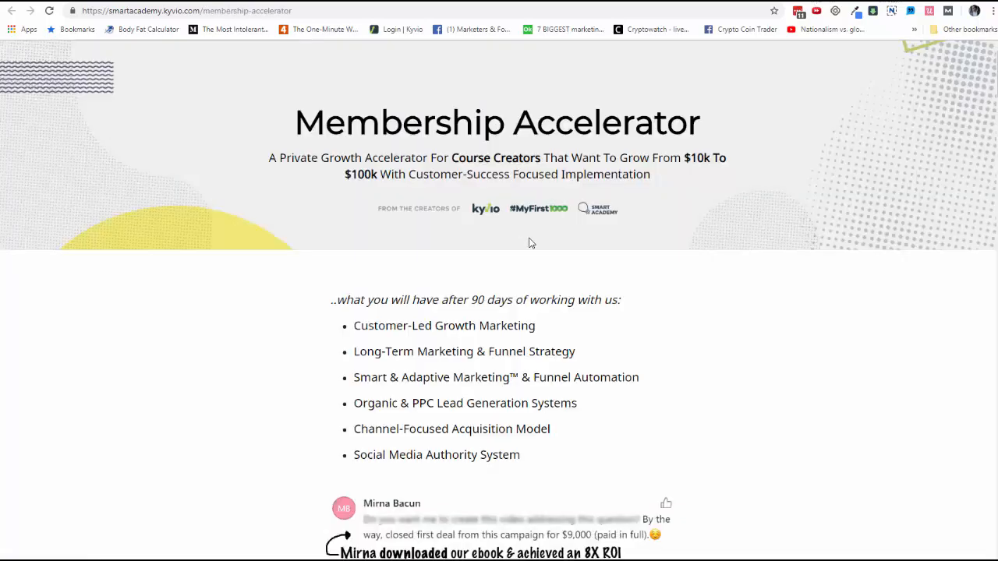
{"action": "scroll", "coordinate": [529, 243], "scroll_direction": "down", "scroll_amount": 14}
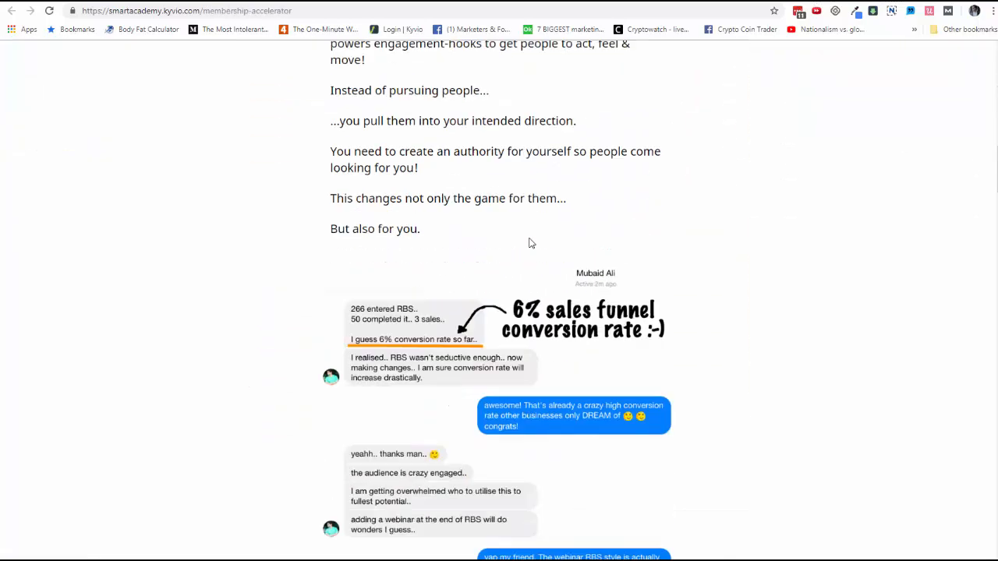
{"action": "scroll", "coordinate": [529, 243], "scroll_direction": "down", "scroll_amount": 10}
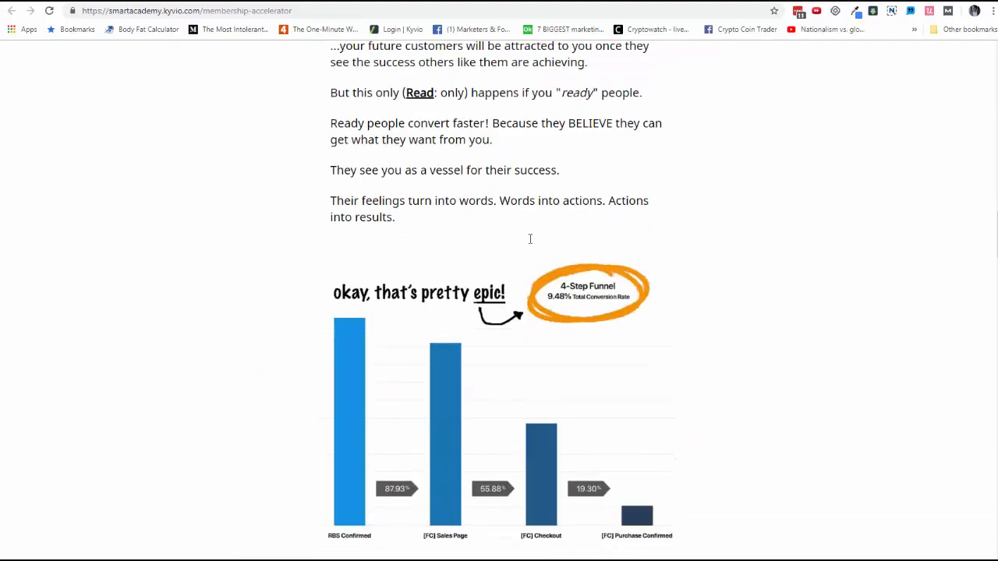
{"action": "scroll", "coordinate": [530, 240], "scroll_direction": "down", "scroll_amount": 15}
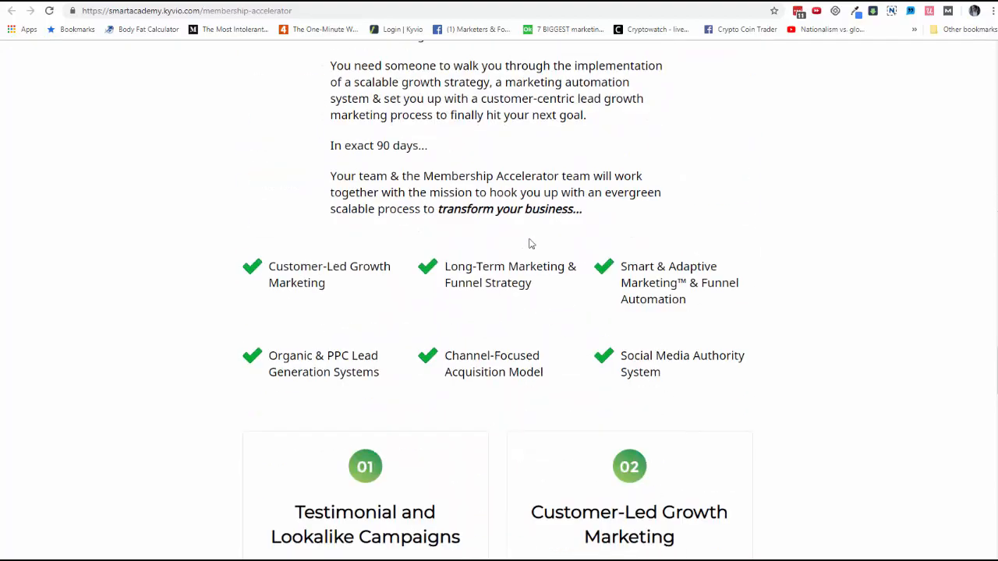
{"action": "scroll", "coordinate": [529, 243], "scroll_direction": "down", "scroll_amount": 15}
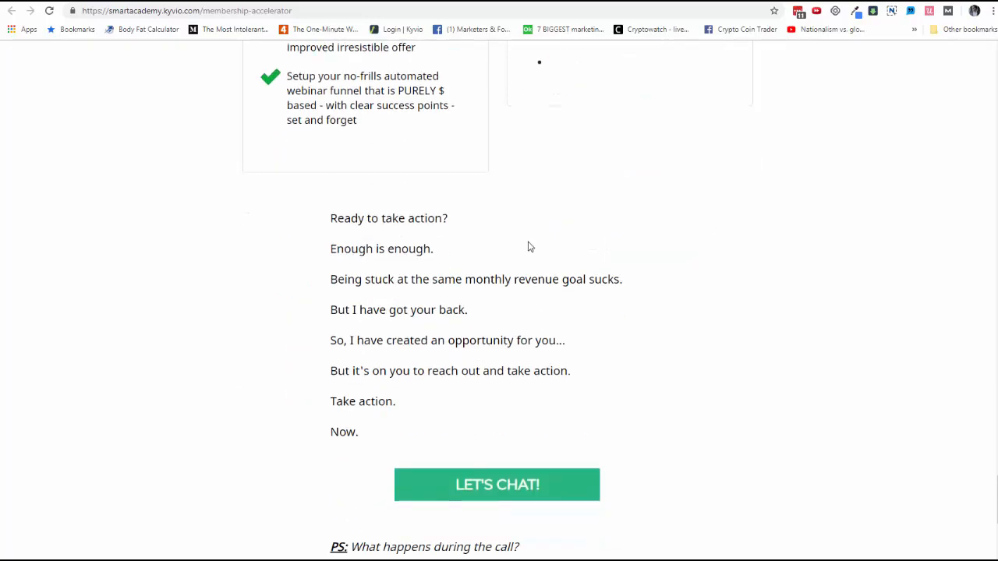
{"action": "scroll", "coordinate": [528, 246], "scroll_direction": "down", "scroll_amount": 5}
Start a new Webinar Funnel from the funnel overview and accept its Webinar Registration, Webinar Replay, Sales and Thank You pages
{"action": "left_click", "coordinate": [600, 2]}
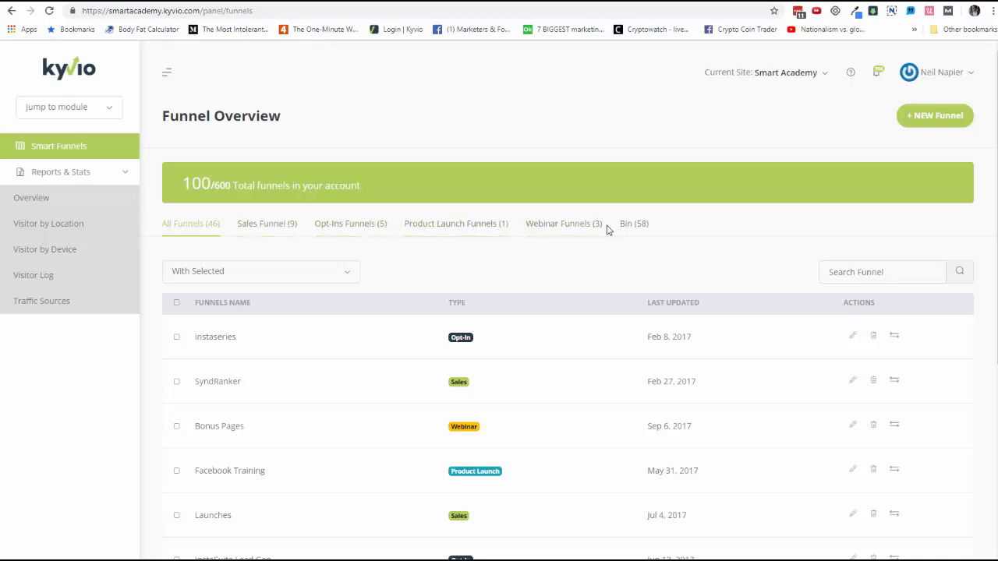
{"action": "left_click", "coordinate": [949, 122]}
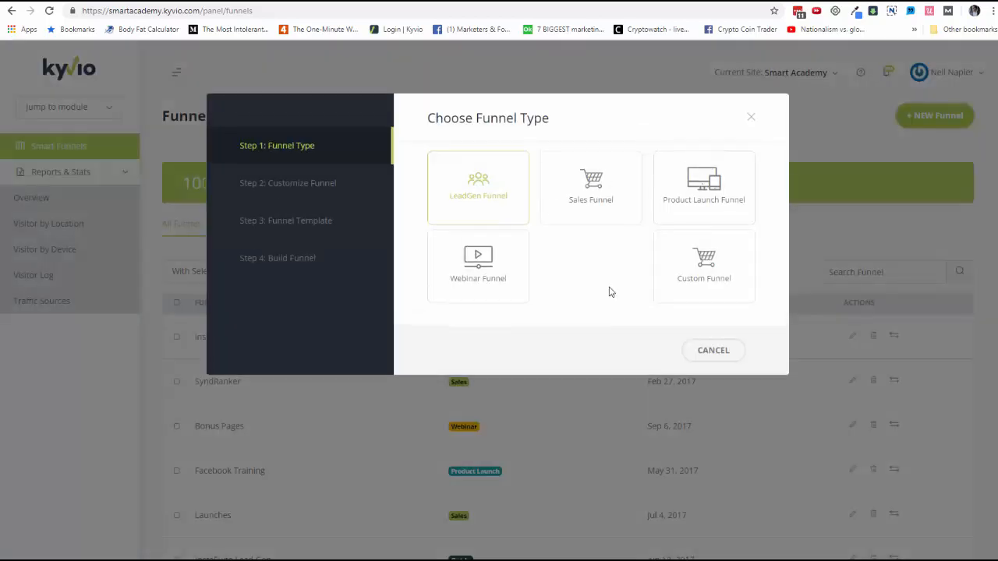
{"action": "left_click", "coordinate": [500, 272]}
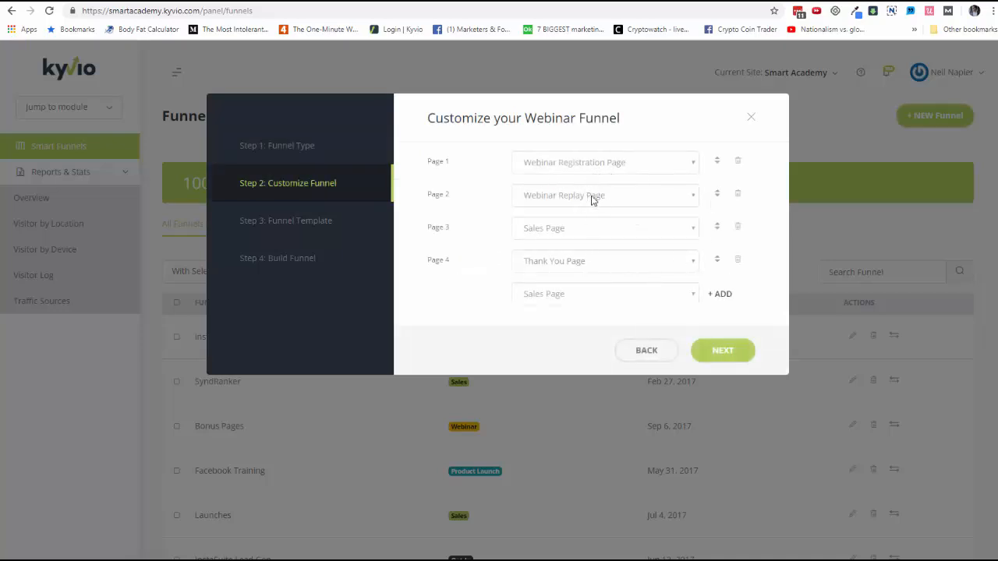
{"action": "left_click", "coordinate": [666, 301]}
{"action": "left_click", "coordinate": [484, 319]}
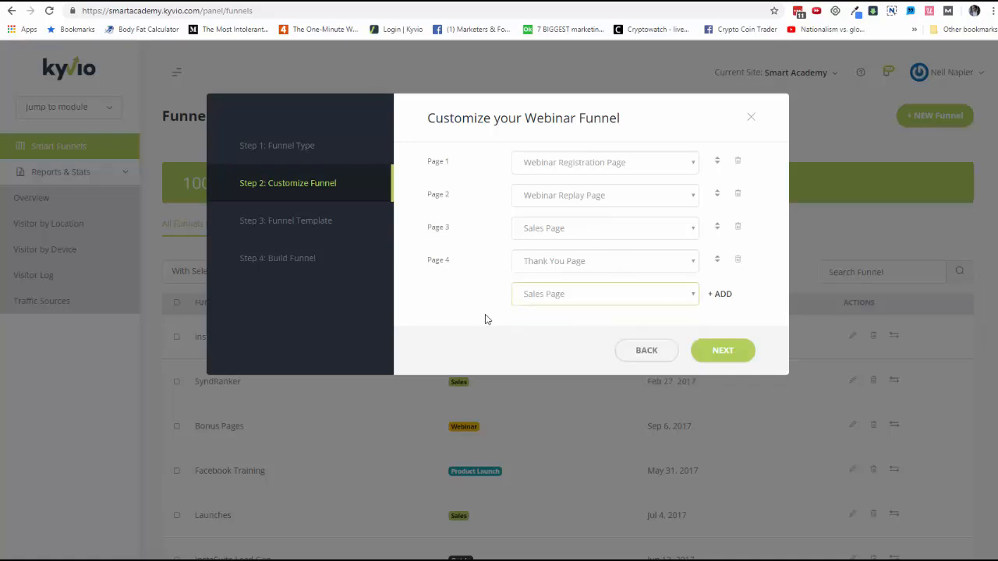
{"action": "left_click", "coordinate": [744, 351]}
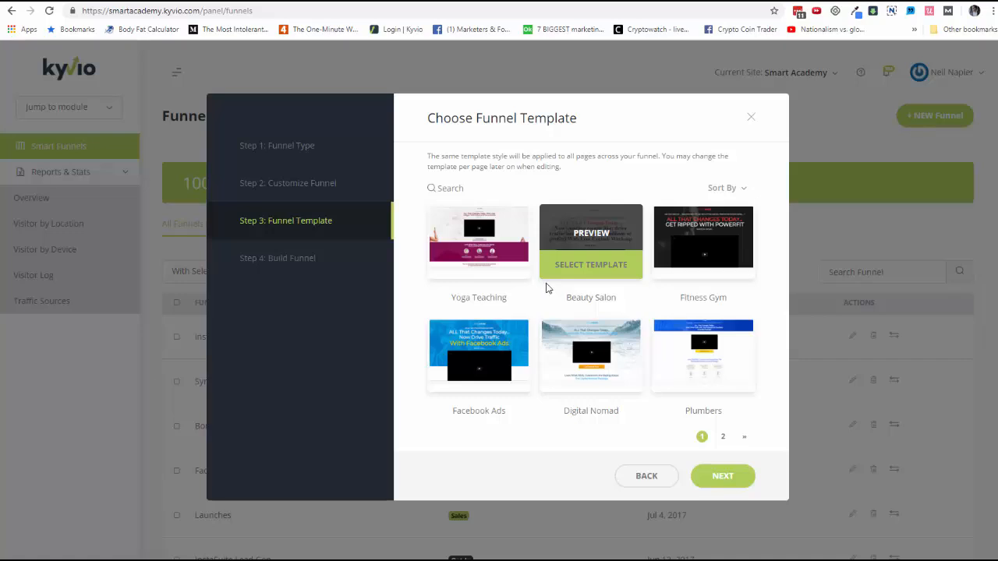
Browse the funnel templates and preview the Fitness template's Bridge / Presell Page and Sales Page
{"action": "left_click", "coordinate": [723, 437]}
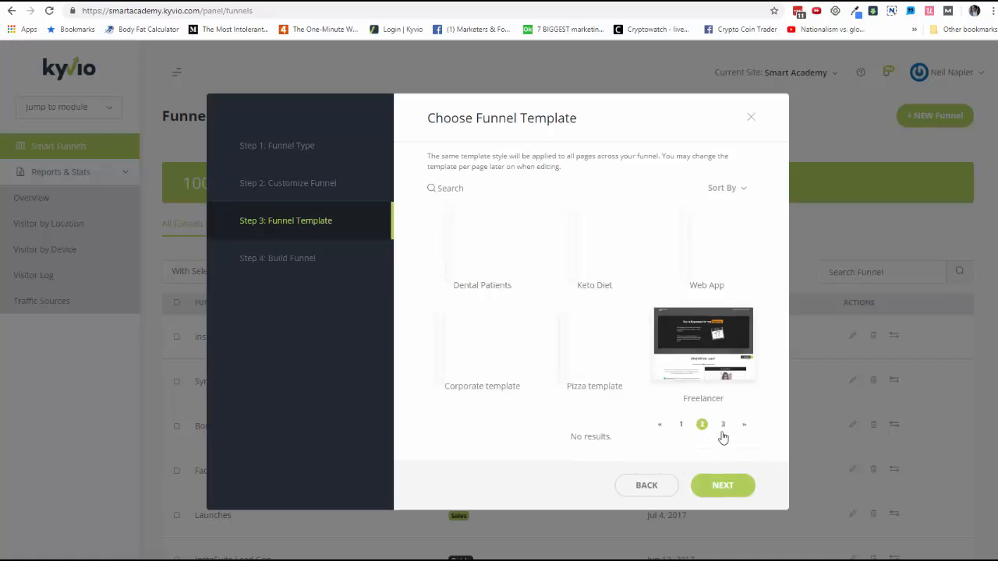
{"action": "left_click", "coordinate": [722, 436]}
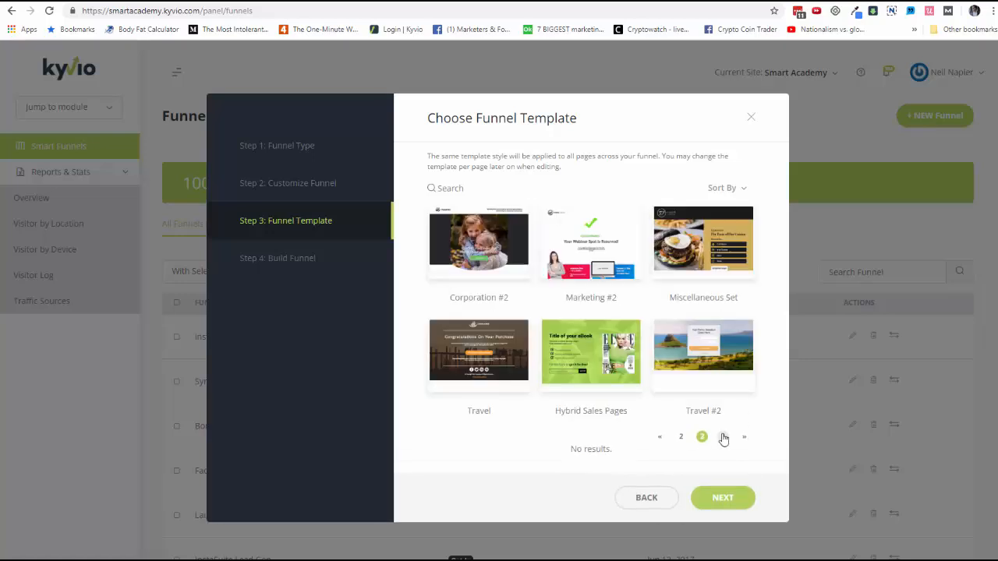
{"action": "left_click", "coordinate": [722, 438]}
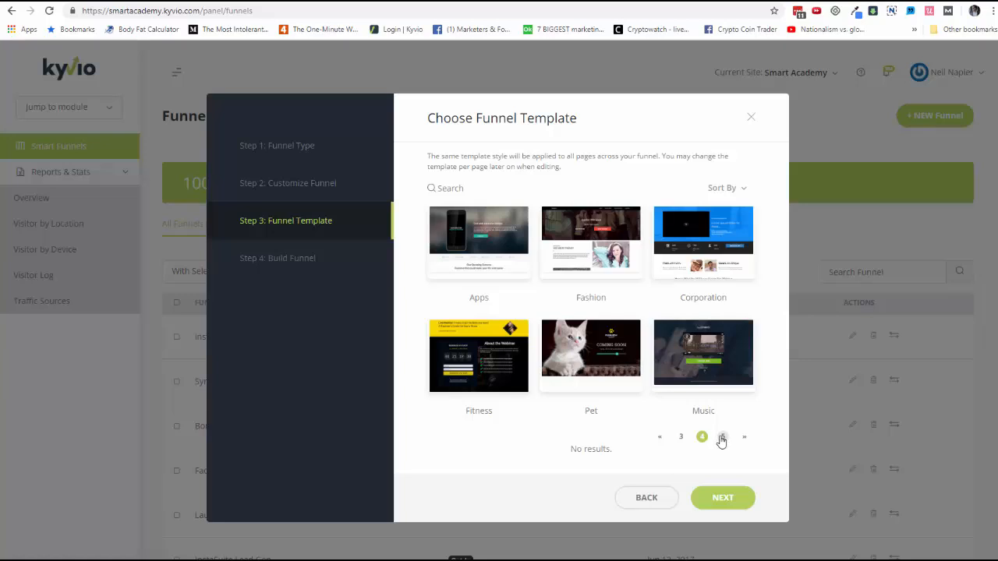
{"action": "left_click", "coordinate": [478, 347]}
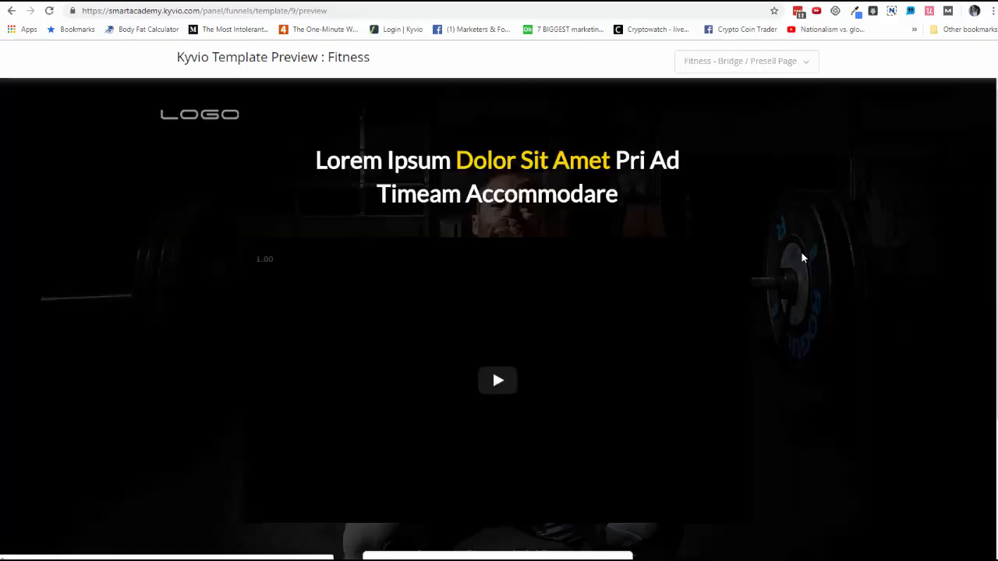
{"action": "scroll", "coordinate": [801, 253], "scroll_direction": "down", "scroll_amount": 3}
{"action": "scroll", "coordinate": [801, 252], "scroll_direction": "up", "scroll_amount": 3}
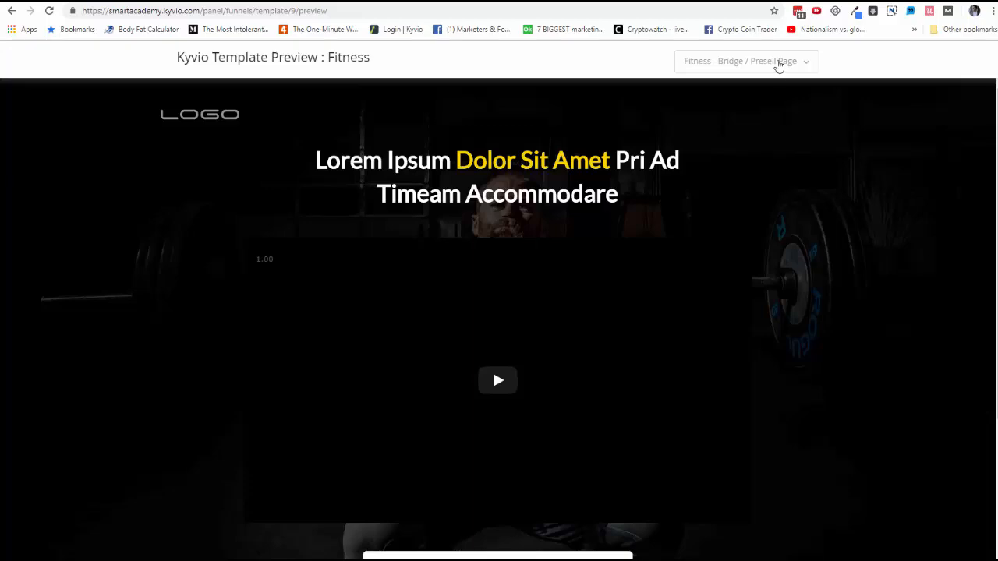
{"action": "left_click", "coordinate": [777, 63]}
{"action": "left_click", "coordinate": [718, 136]}
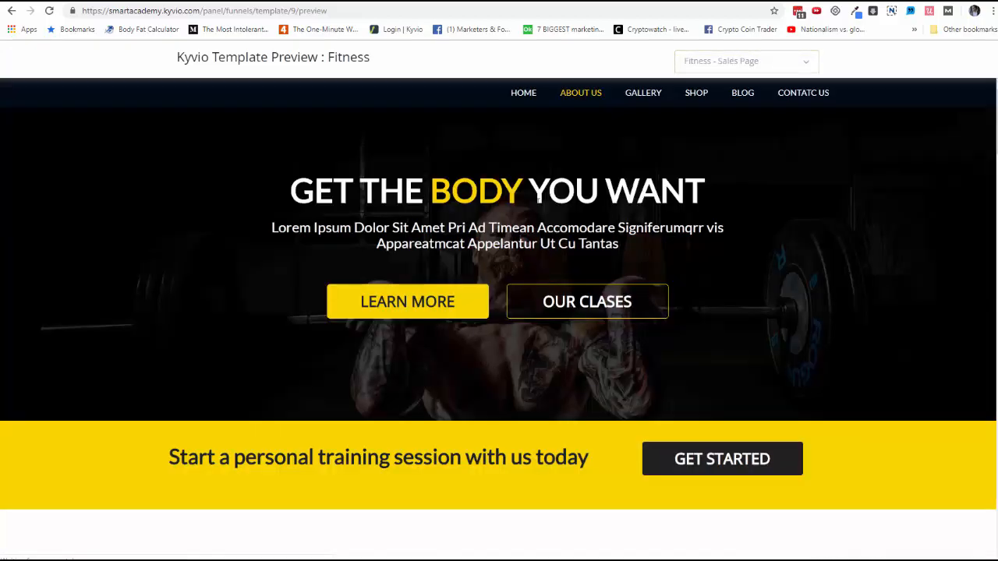
{"action": "scroll", "coordinate": [525, 218], "scroll_direction": "down", "scroll_amount": 10}
{"action": "scroll", "coordinate": [525, 219], "scroll_direction": "up", "scroll_amount": 8}
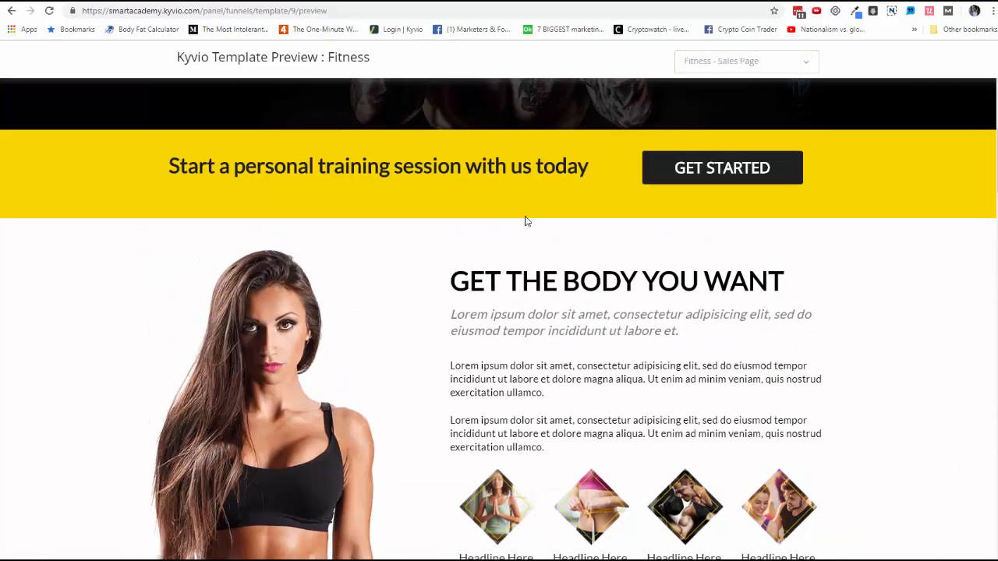
{"action": "left_click", "coordinate": [77, 3]}
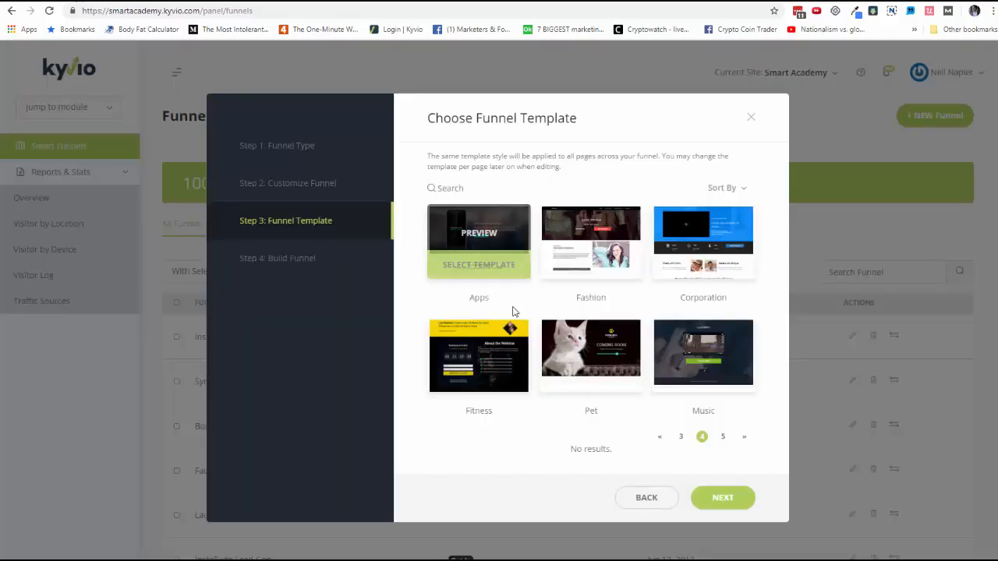
Select the Fitness template, name the funnel "Fitness Gym webinar" and build it
{"action": "left_click", "coordinate": [497, 385]}
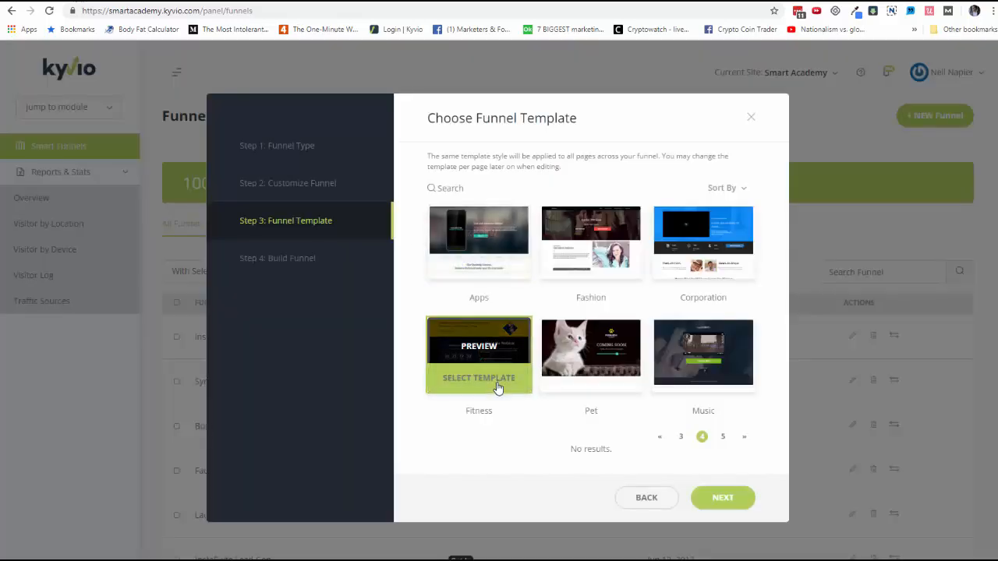
{"action": "left_click", "coordinate": [709, 499]}
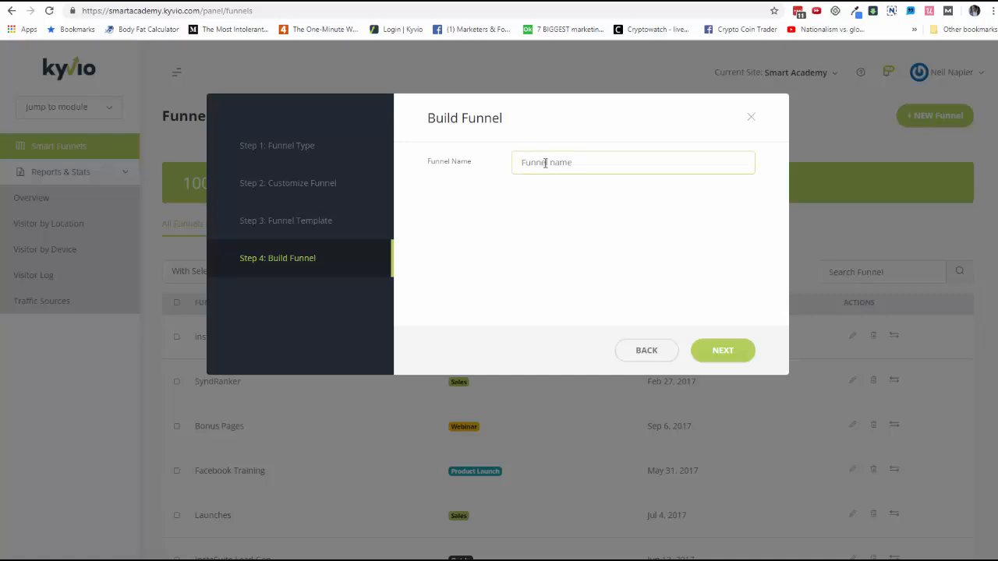
{"action": "type", "text": "Fitness Gym webinar"}
{"action": "left_click", "coordinate": [731, 352]}
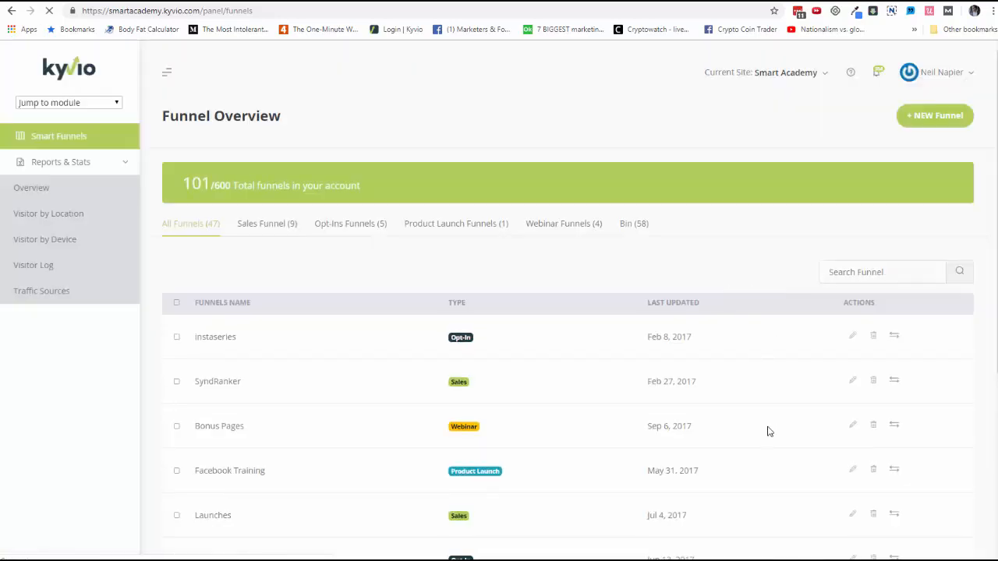
Find the Fitness Gym webinar funnel on the last page of the funnel list and open it for editing
{"action": "scroll", "coordinate": [767, 436], "scroll_direction": "down", "scroll_amount": 4}
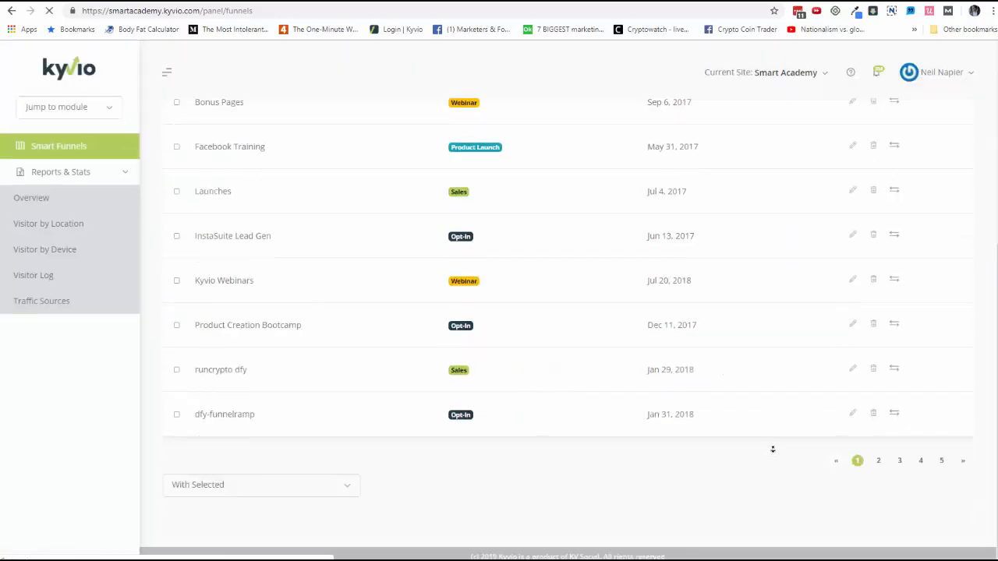
{"action": "left_click", "coordinate": [924, 461]}
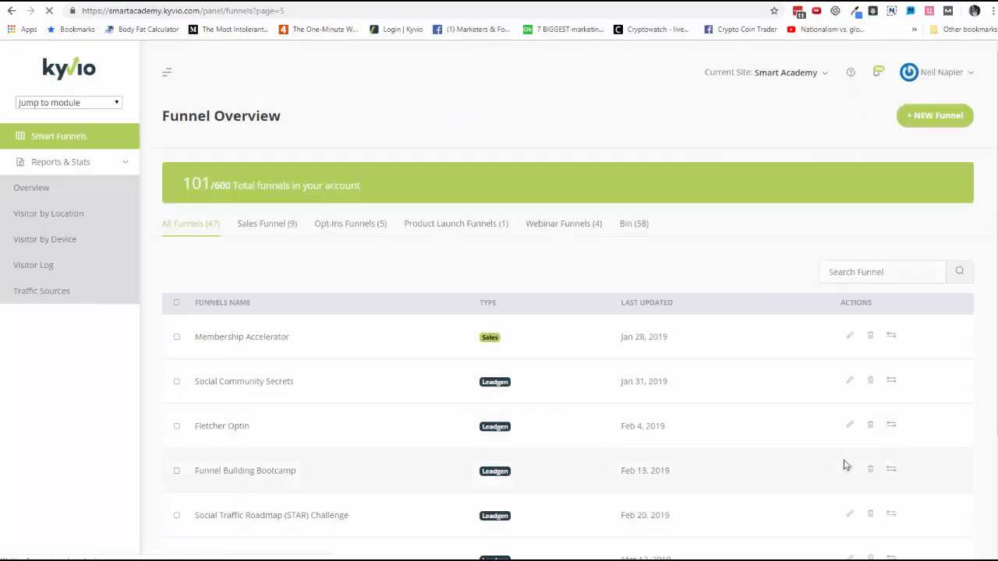
{"action": "scroll", "coordinate": [847, 465], "scroll_direction": "down", "scroll_amount": 3}
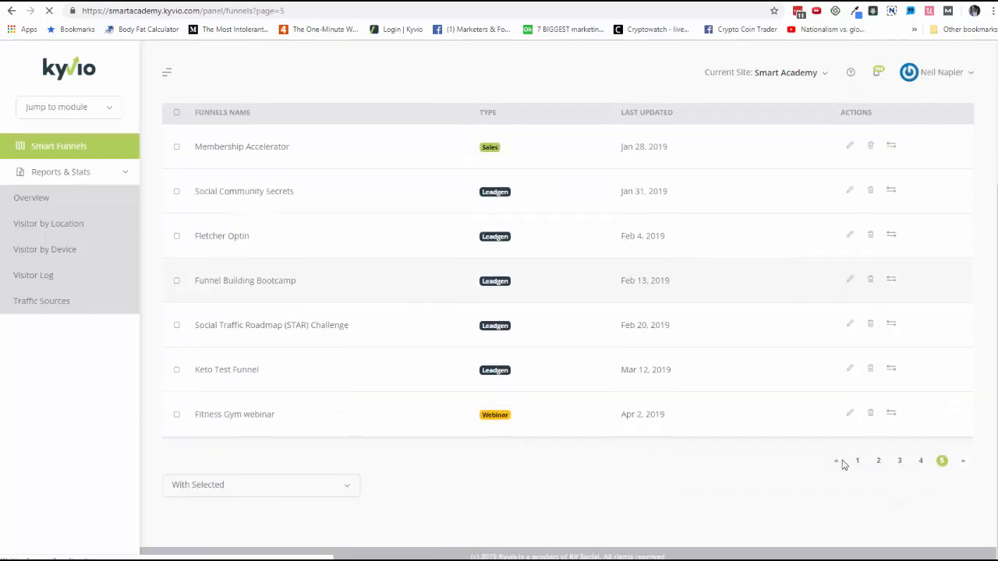
{"action": "left_click", "coordinate": [850, 415]}
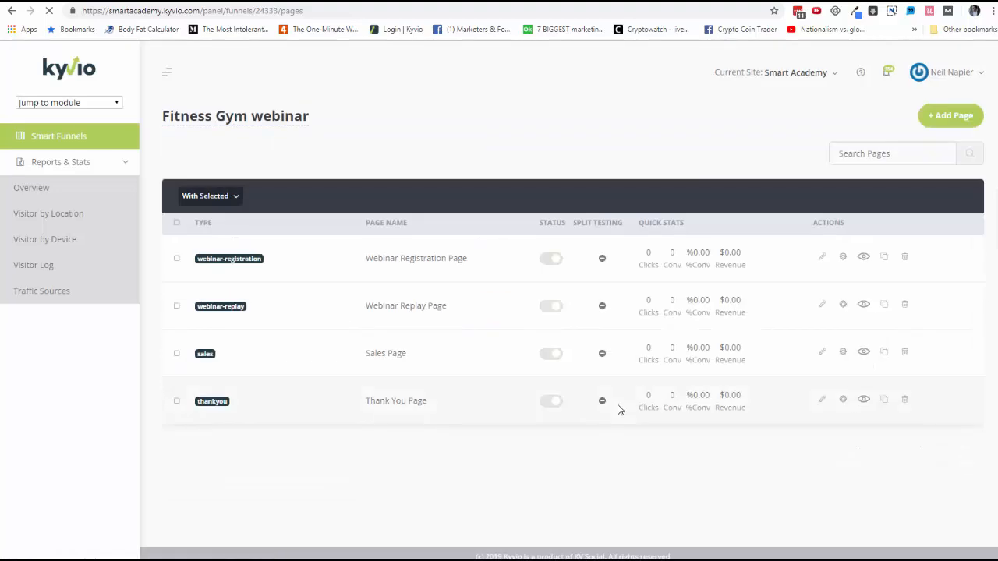
Open the Webinar Registration Page in the builder and replace the first checklist item under About the Webinar with "Fitness Benefit #1"
{"action": "left_click", "coordinate": [820, 260]}
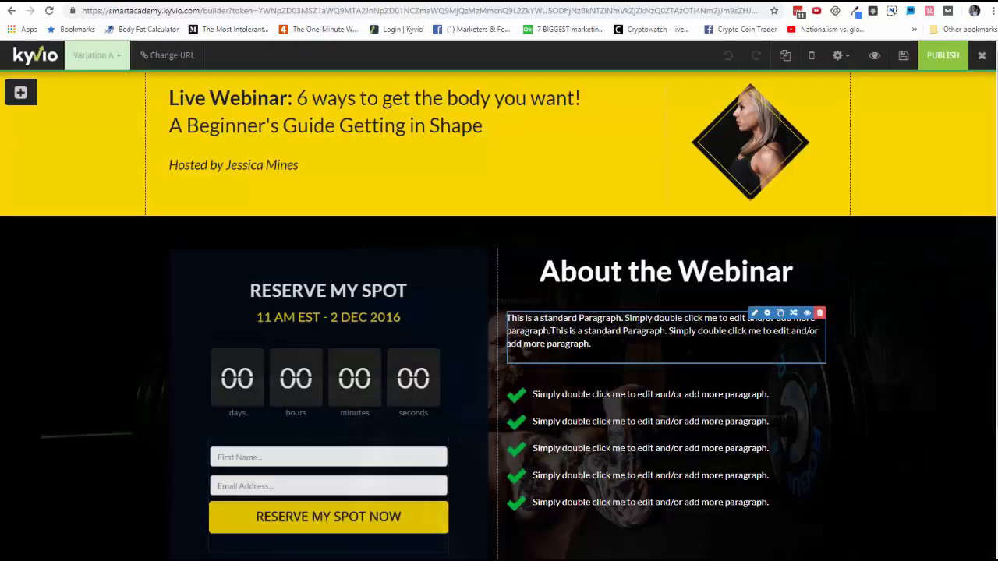
{"action": "scroll", "coordinate": [580, 336], "scroll_direction": "down", "scroll_amount": 3}
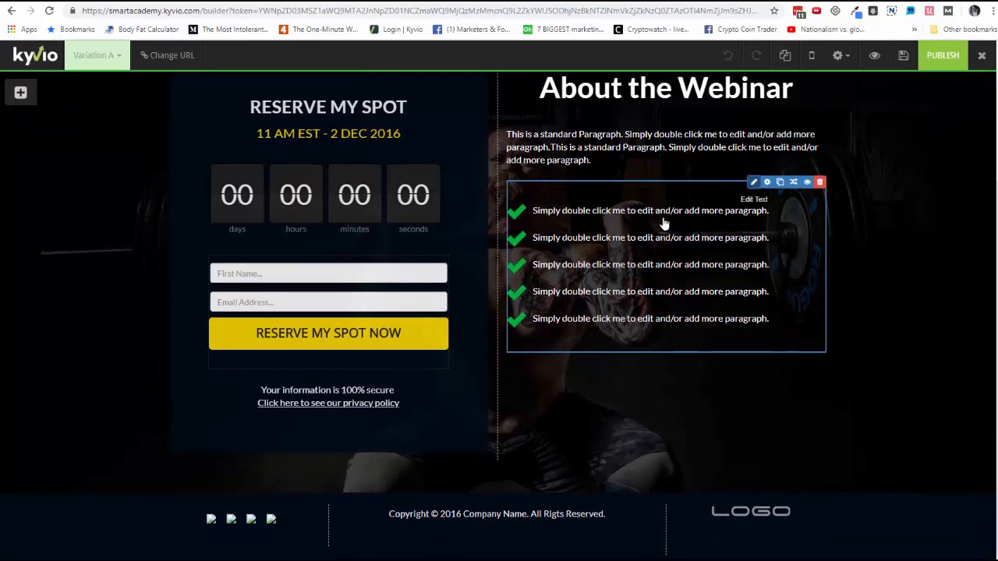
{"action": "left_click", "coordinate": [753, 186]}
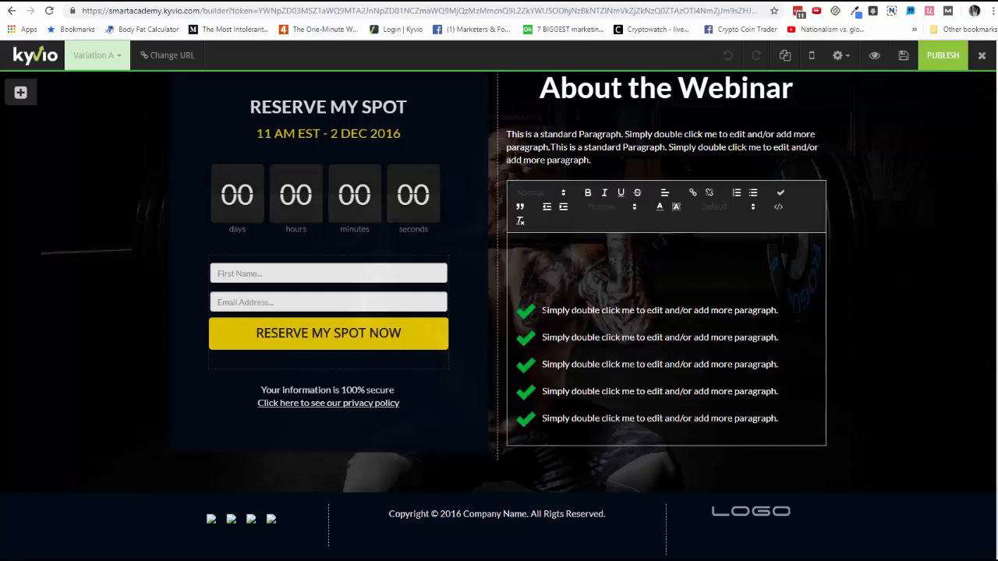
{"action": "left_click_drag", "start_coordinate": [543, 311], "coordinate": [600, 310]}
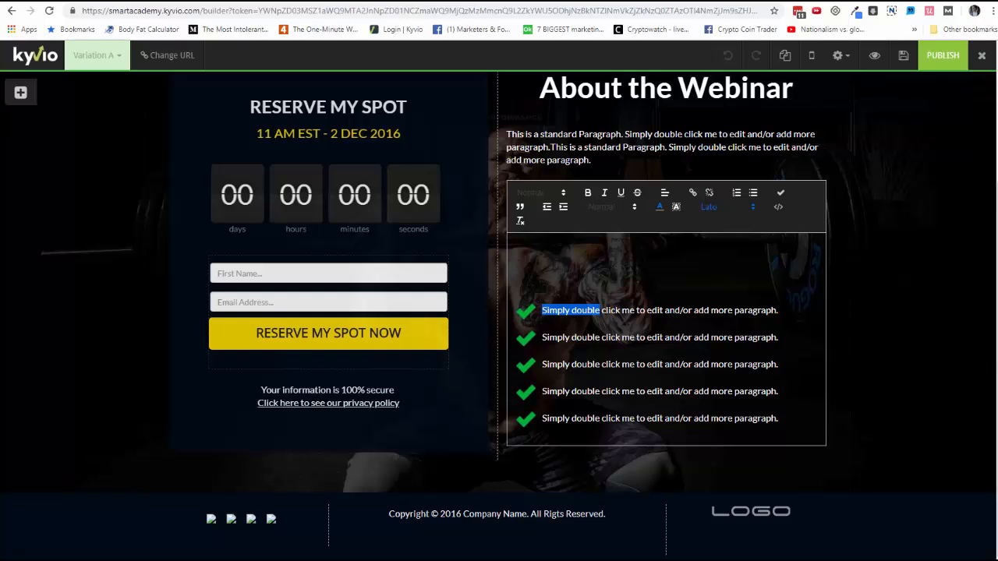
{"action": "key", "text": "shift+End"}
{"action": "type", "text": "Fitness Benefo"}
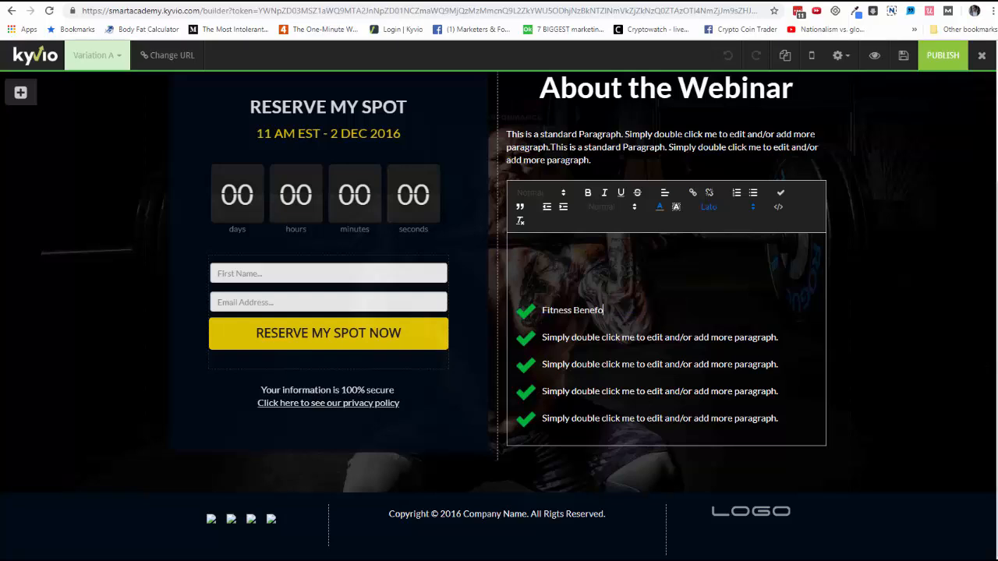
{"action": "type", "text": "t #1"}
{"action": "key", "text": "BackSpace"}
{"action": "type", "text": "i"}
{"action": "left_click", "coordinate": [406, 205]}
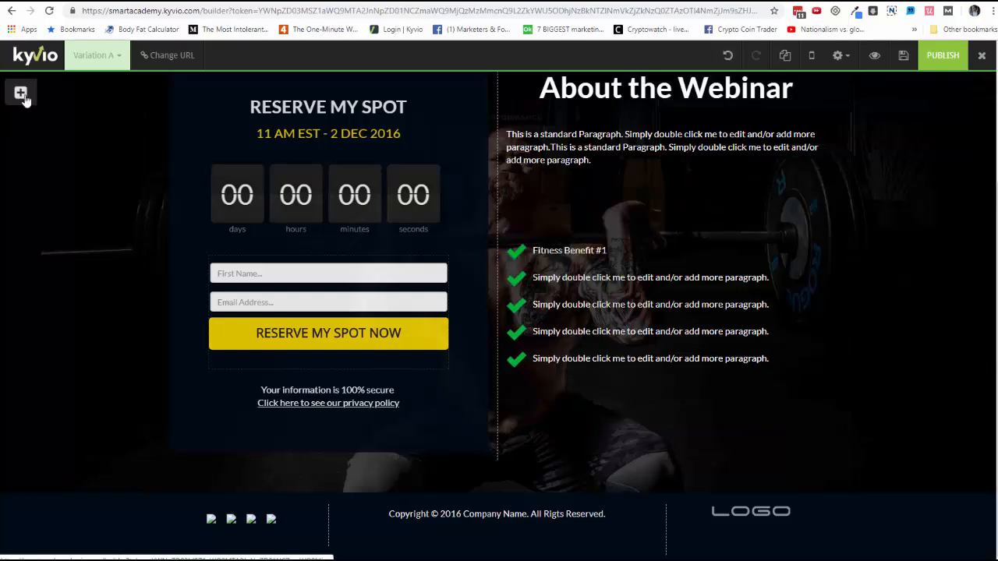
Insert a green flat button below the checklist in the About the Webinar column
{"action": "mouse_move", "coordinate": [21, 93]}
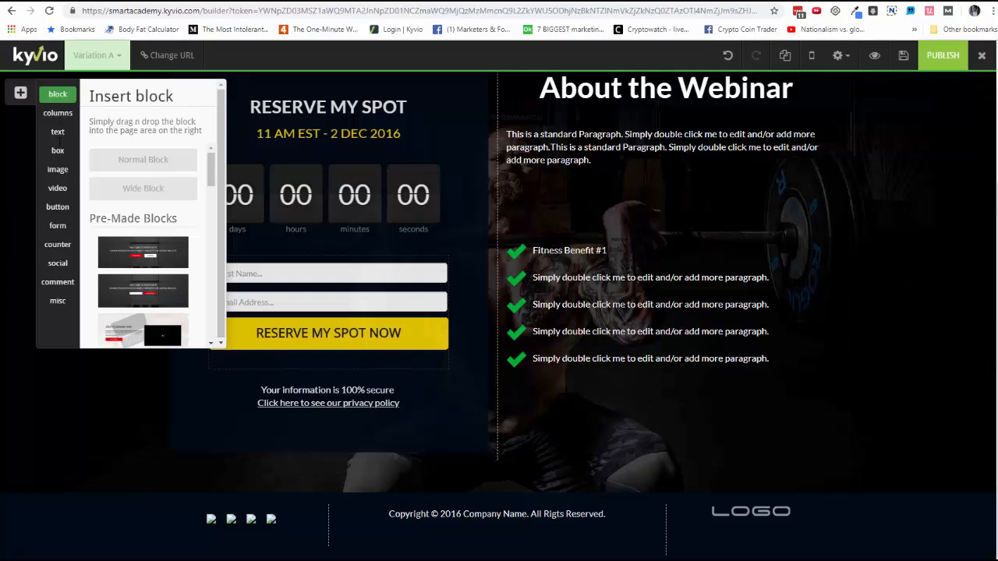
{"action": "left_click", "coordinate": [60, 114]}
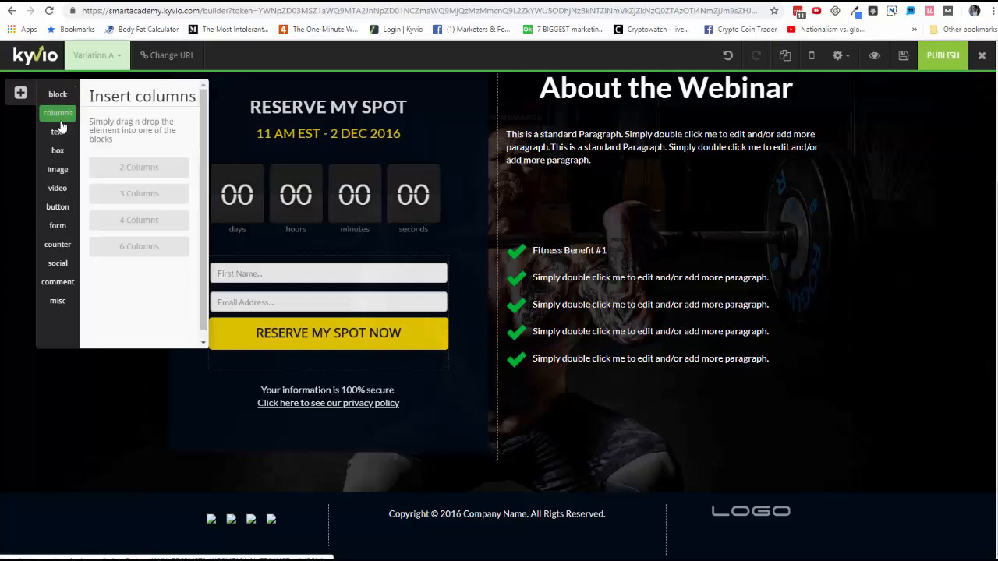
{"action": "left_click", "coordinate": [59, 132]}
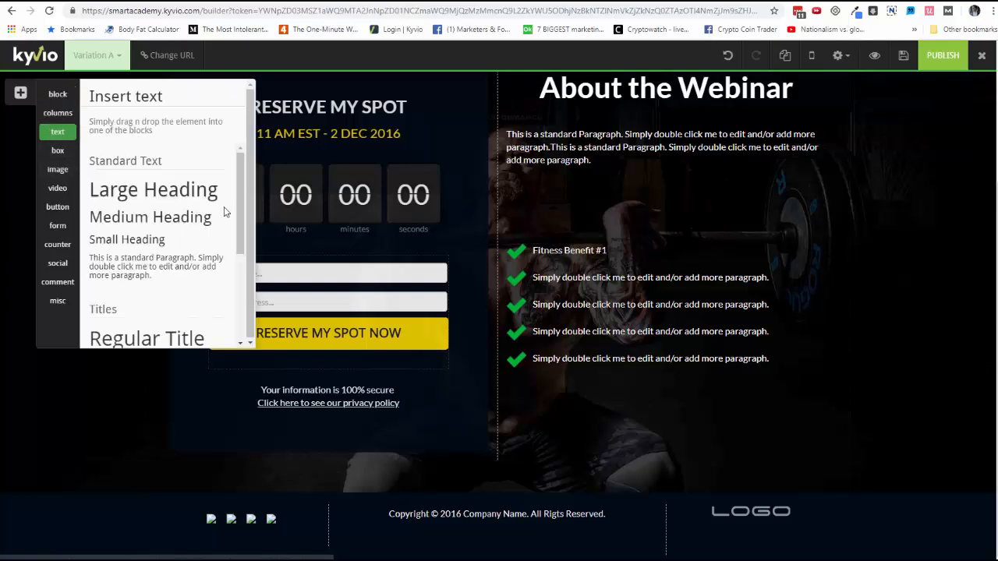
{"action": "left_click", "coordinate": [58, 208]}
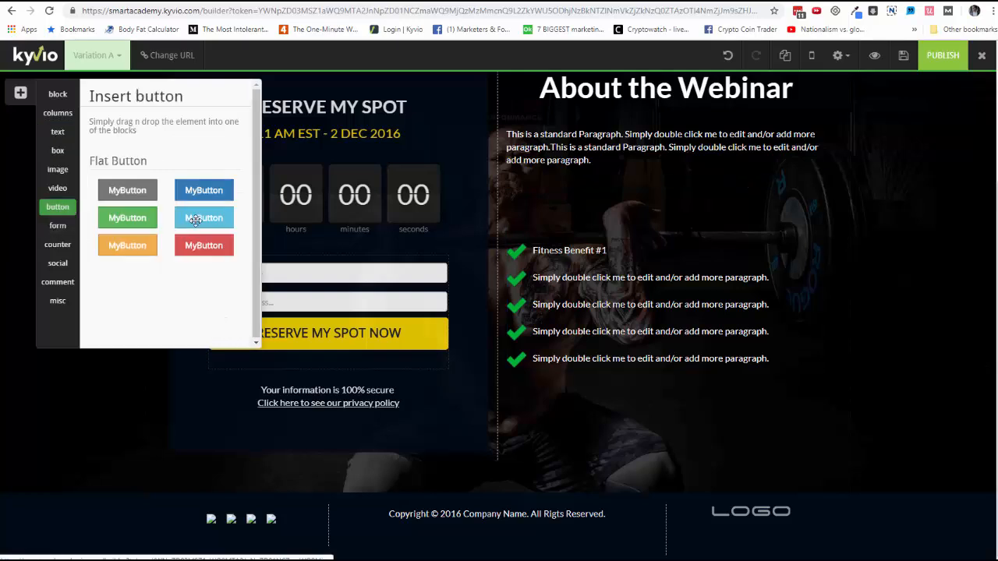
{"action": "left_click_drag", "start_coordinate": [150, 224], "coordinate": [664, 374]}
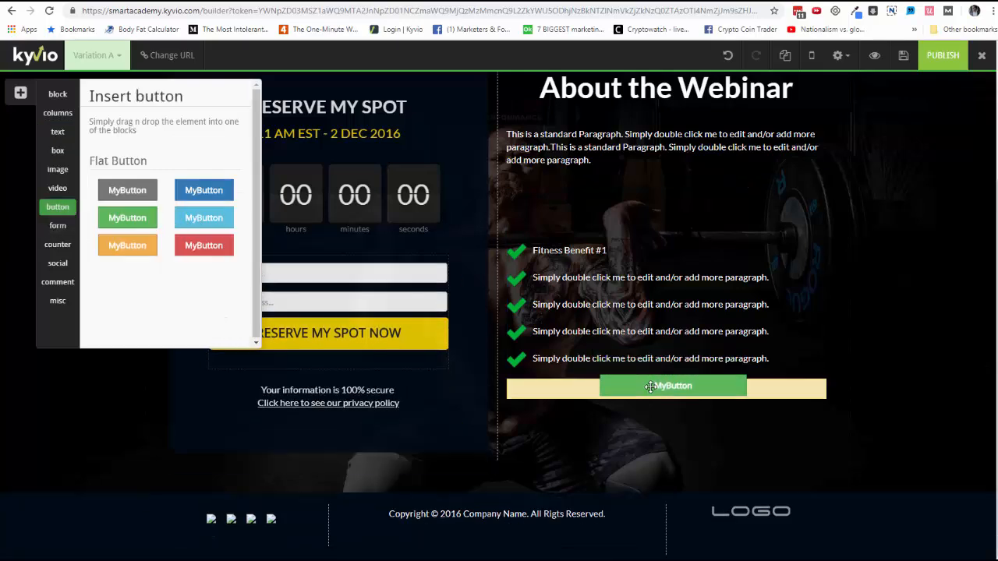
{"action": "left_click", "coordinate": [22, 95]}
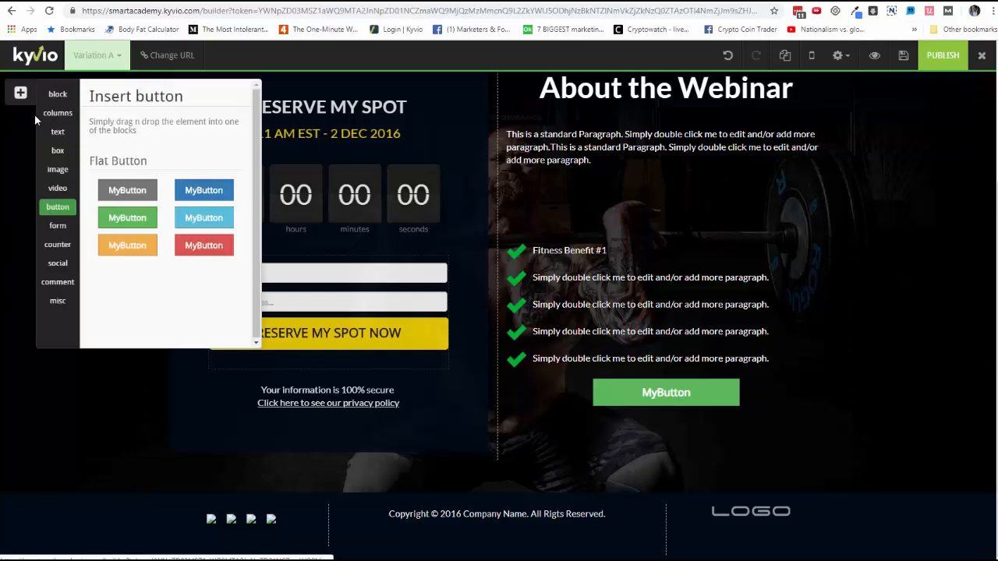
Review the Page Options: page title, description and keywords, plus the background image and background video settings
{"action": "left_click", "coordinate": [839, 56]}
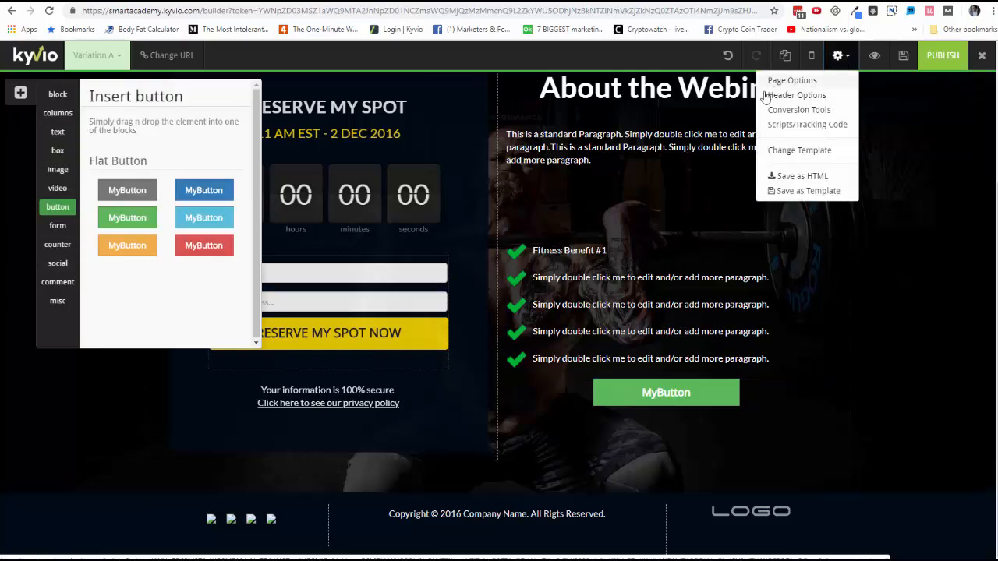
{"action": "left_click", "coordinate": [767, 81]}
{"action": "left_click", "coordinate": [730, 153]}
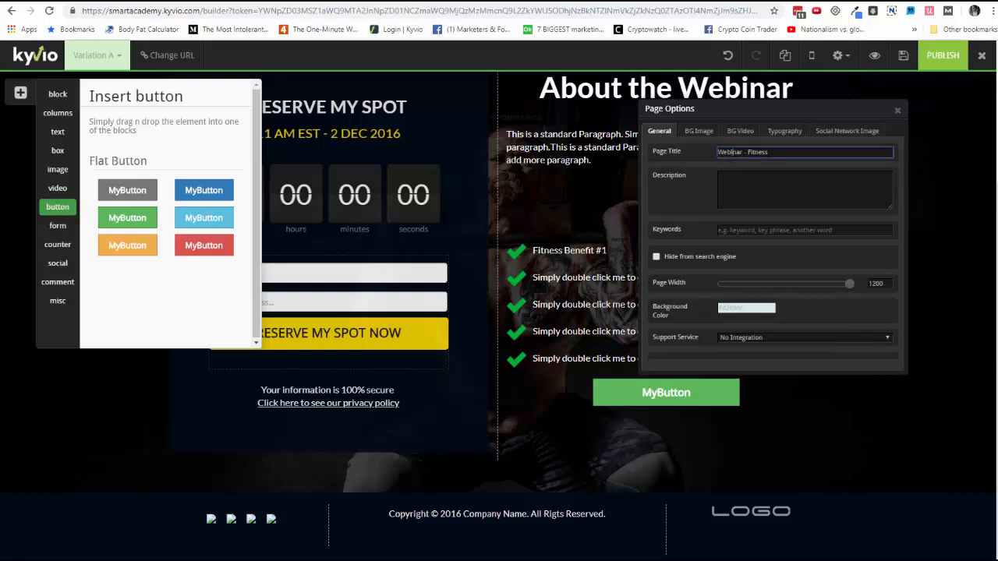
{"action": "left_click", "coordinate": [760, 171]}
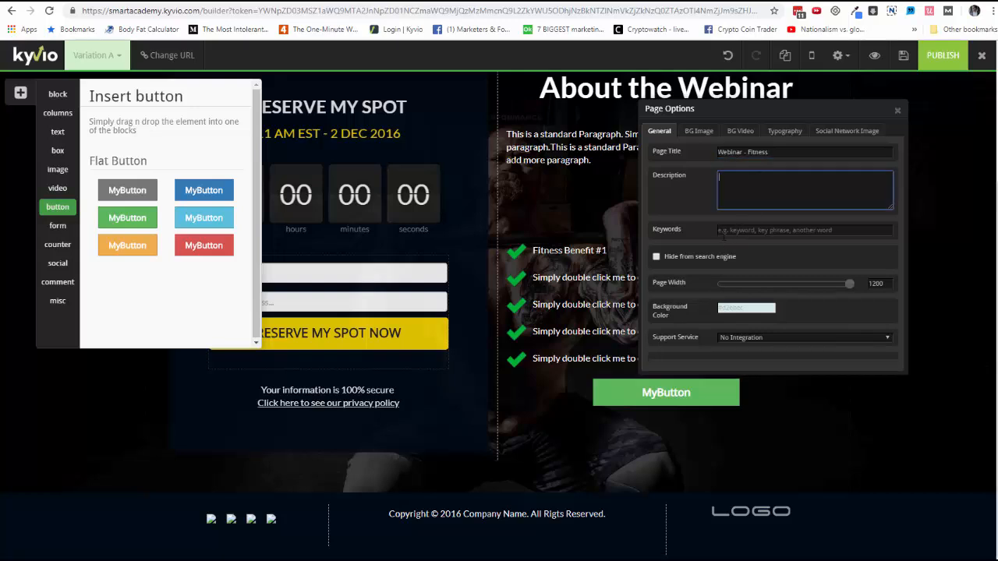
{"action": "left_click", "coordinate": [723, 232]}
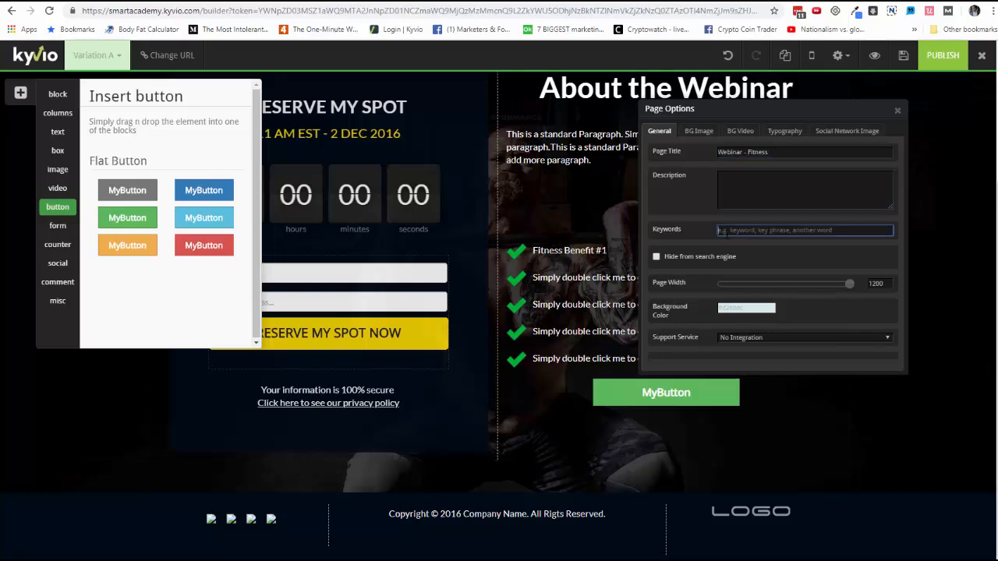
{"action": "left_click", "coordinate": [707, 134]}
{"action": "left_click", "coordinate": [740, 134]}
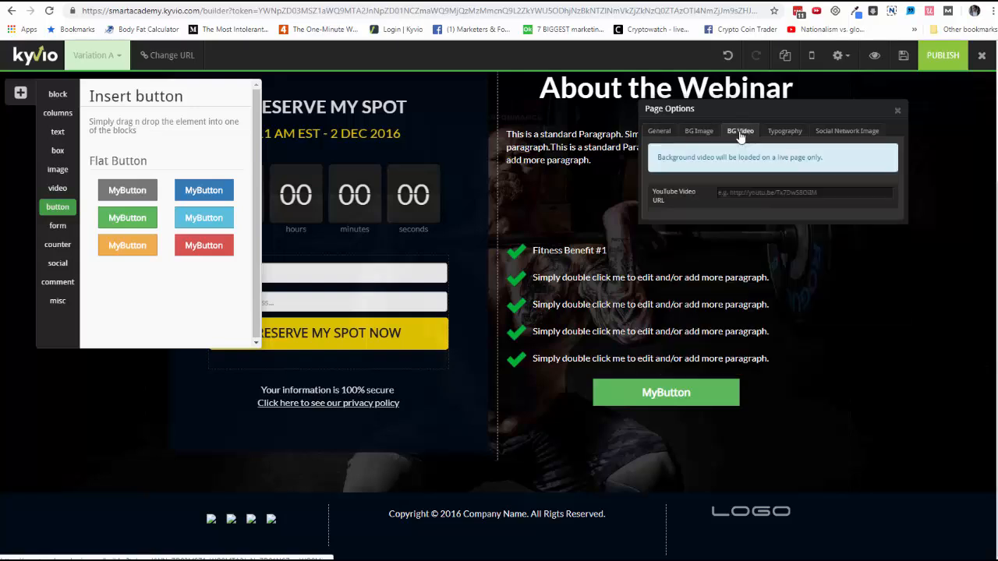
{"action": "left_click", "coordinate": [897, 110]}
View the Scripts/Tracking Code settings for the page and close them
{"action": "left_click", "coordinate": [840, 56]}
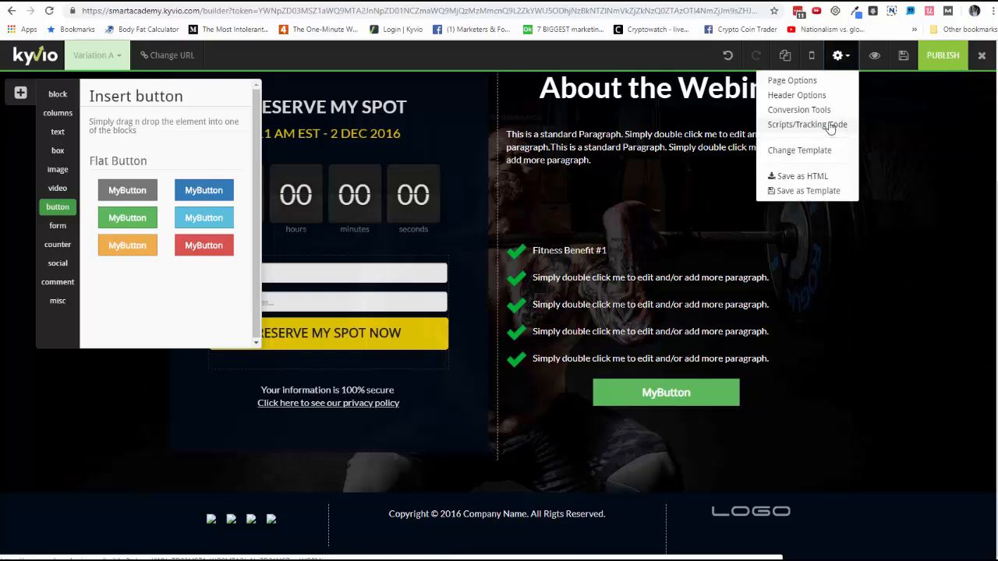
{"action": "left_click", "coordinate": [830, 126]}
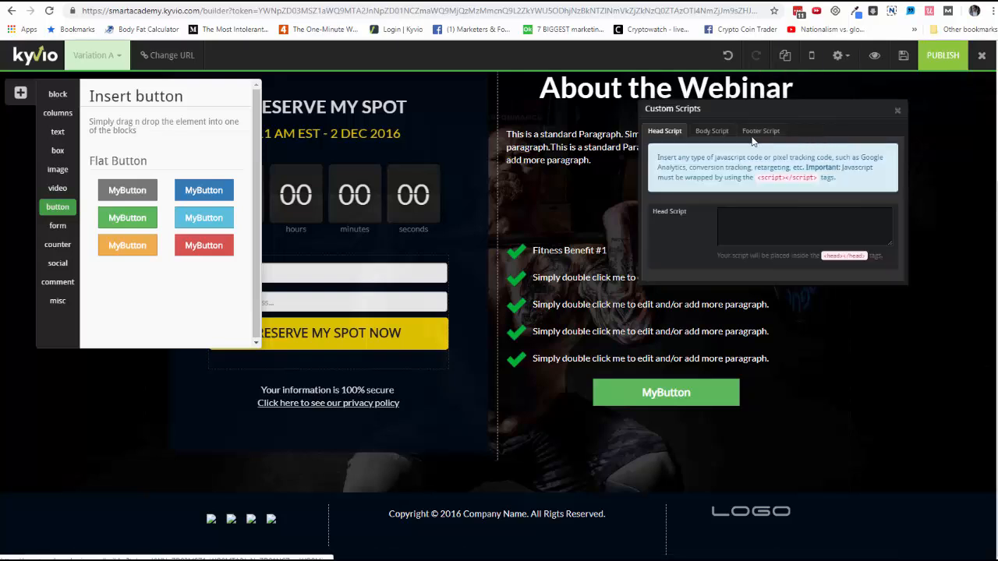
{"action": "left_click", "coordinate": [896, 110]}
Enable the PopUp conversion tool, create a new popup and insert a green flat button in it
{"action": "left_click", "coordinate": [836, 63]}
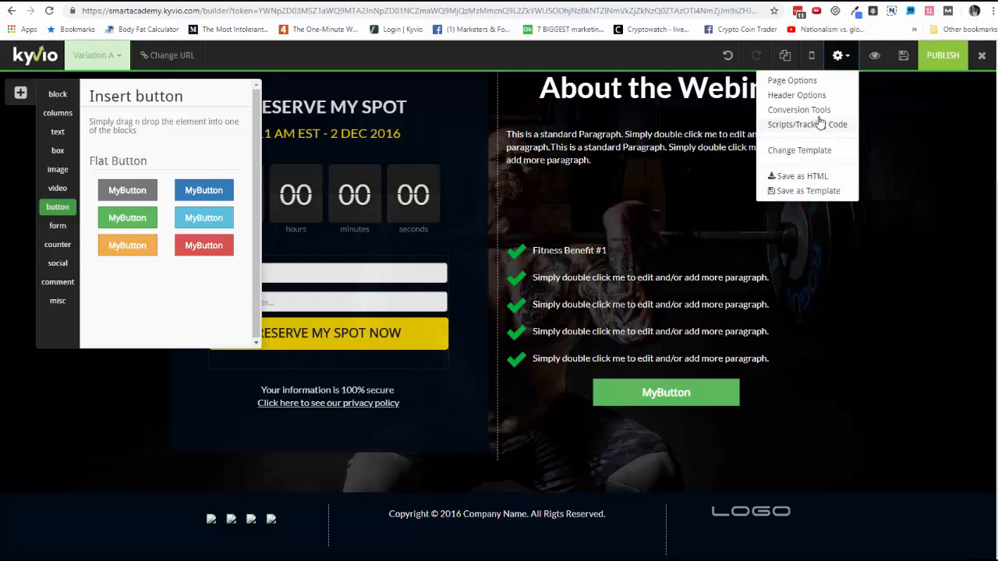
{"action": "left_click", "coordinate": [813, 113]}
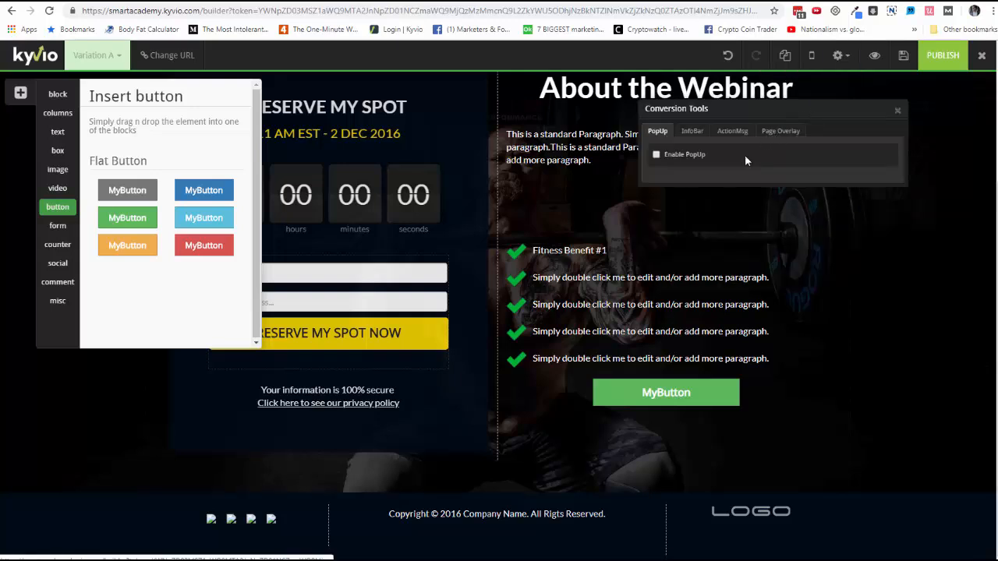
{"action": "left_click", "coordinate": [676, 156]}
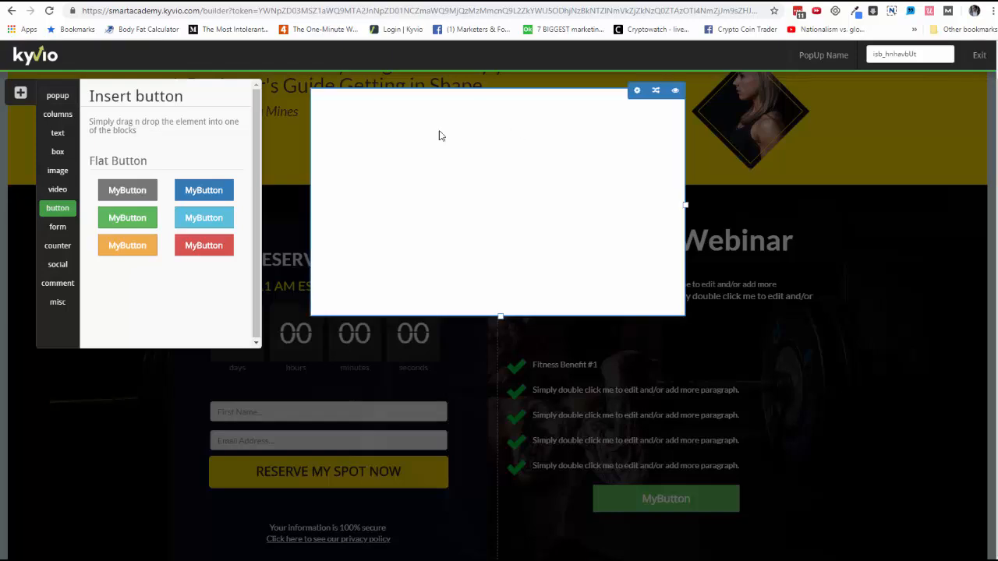
{"action": "left_click_drag", "start_coordinate": [127, 218], "coordinate": [518, 217]}
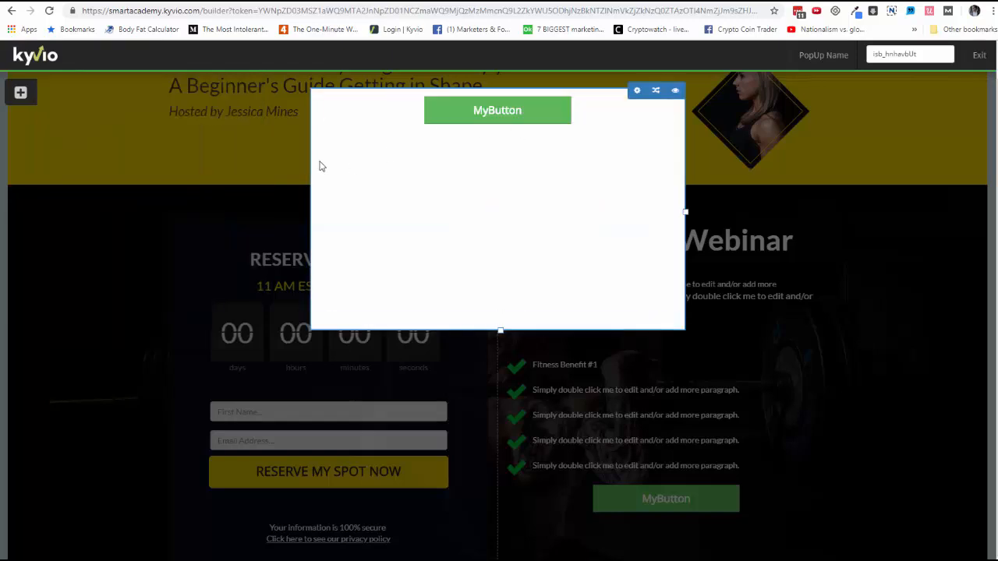
Add a YouTube video element to the popup and move the green button below it
{"action": "left_click", "coordinate": [27, 102]}
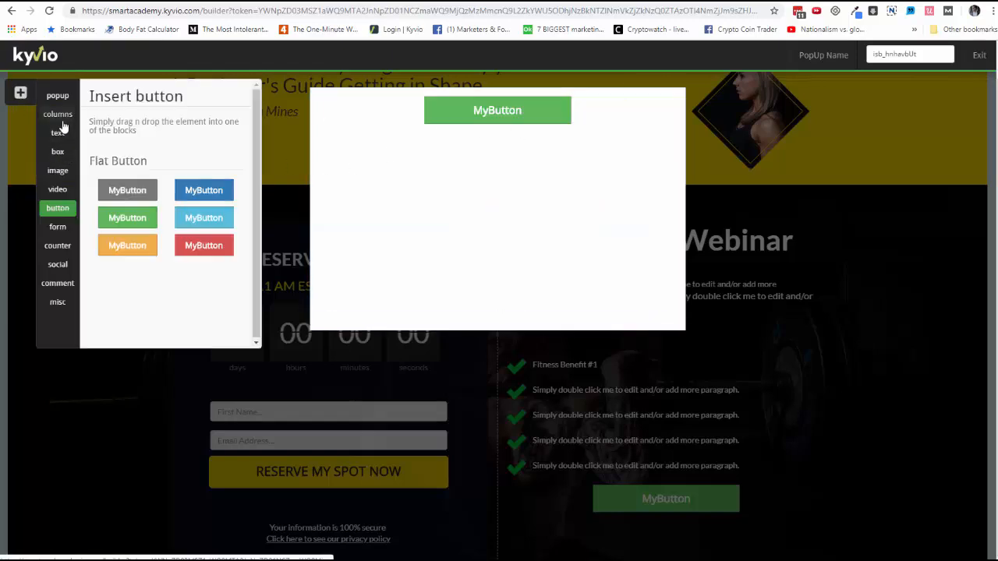
{"action": "left_click", "coordinate": [61, 190]}
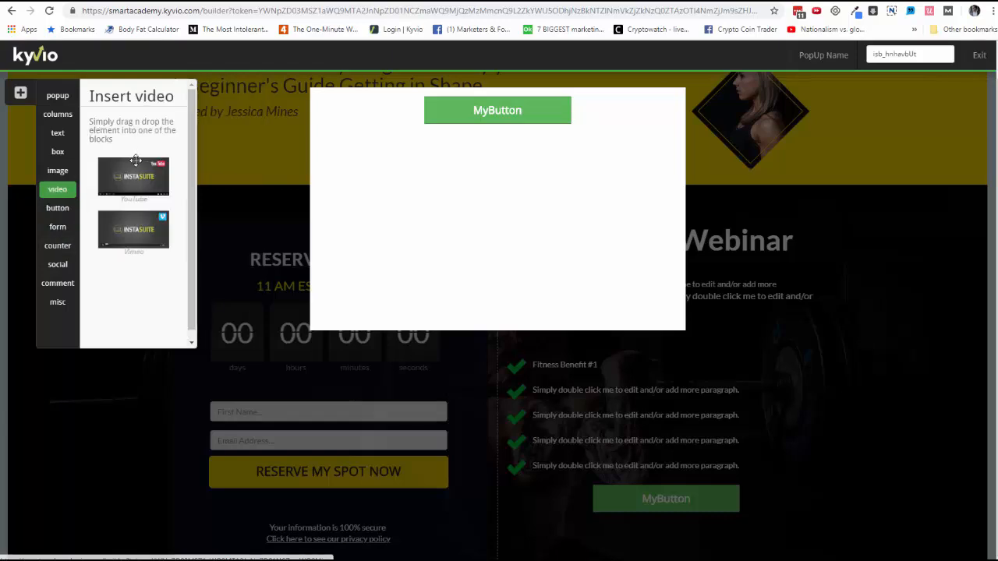
{"action": "left_click_drag", "start_coordinate": [118, 181], "coordinate": [454, 158]}
{"action": "left_click_drag", "start_coordinate": [539, 112], "coordinate": [514, 300]}
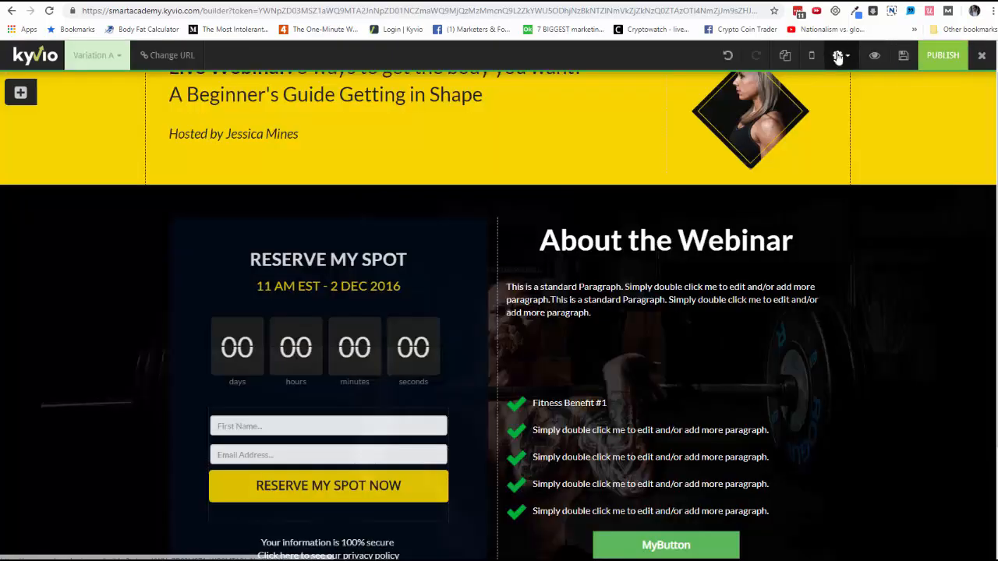
Leave the popup editor, enable the InfoBar conversion tool, and create a new info bar with its position set to Bottom
{"action": "left_click", "coordinate": [840, 56]}
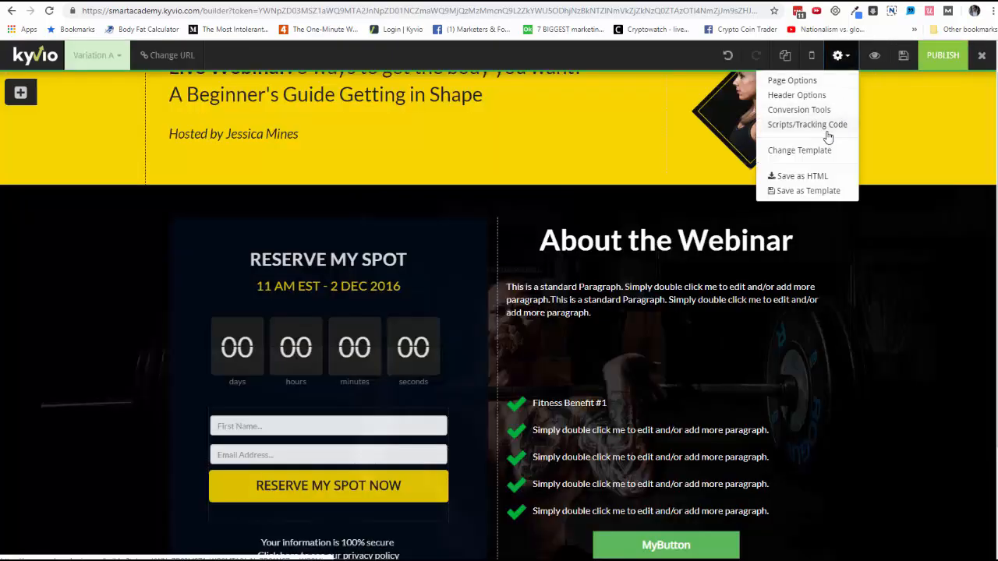
{"action": "left_click", "coordinate": [810, 111]}
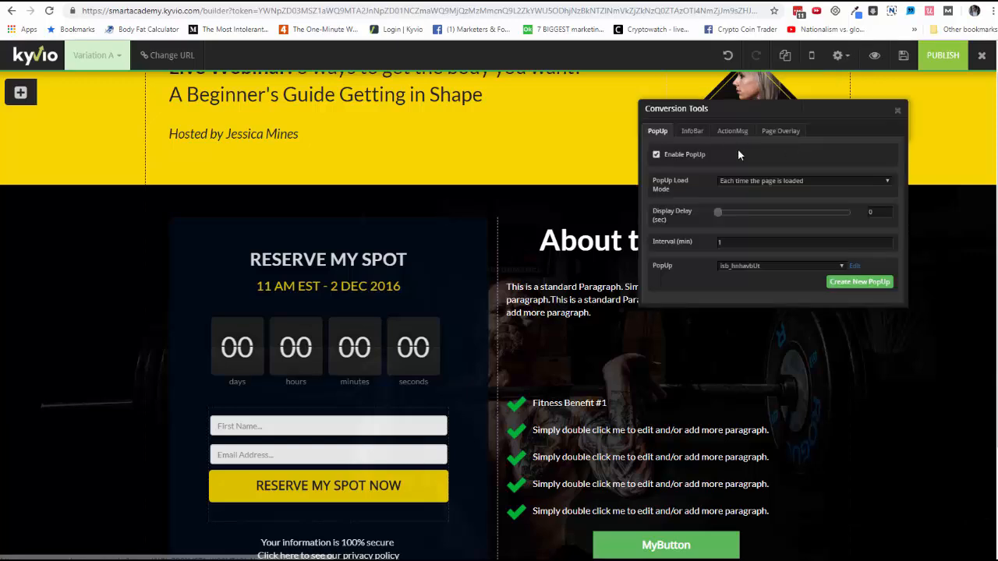
{"action": "left_click", "coordinate": [693, 133]}
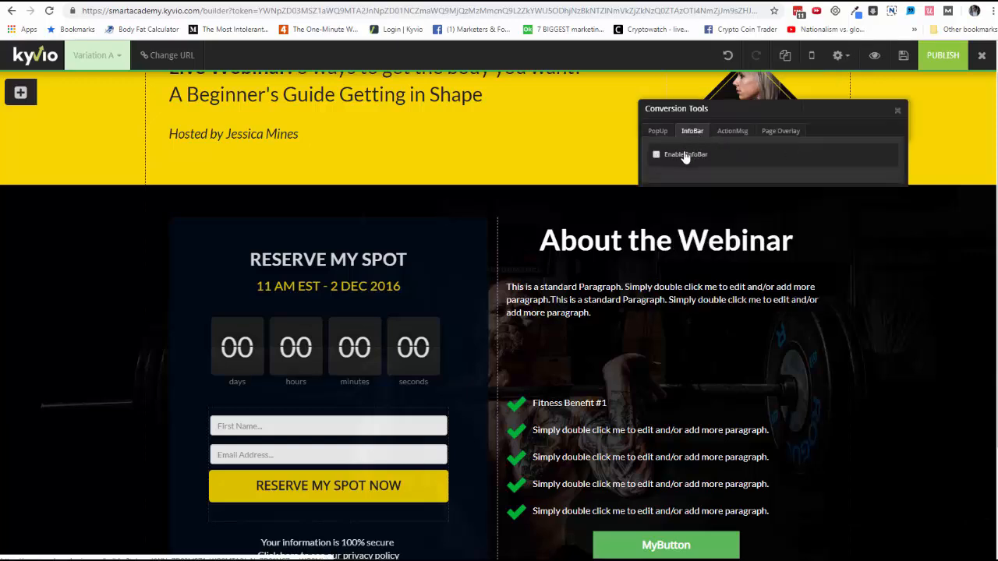
{"action": "left_click", "coordinate": [678, 155]}
{"action": "left_click", "coordinate": [858, 243]}
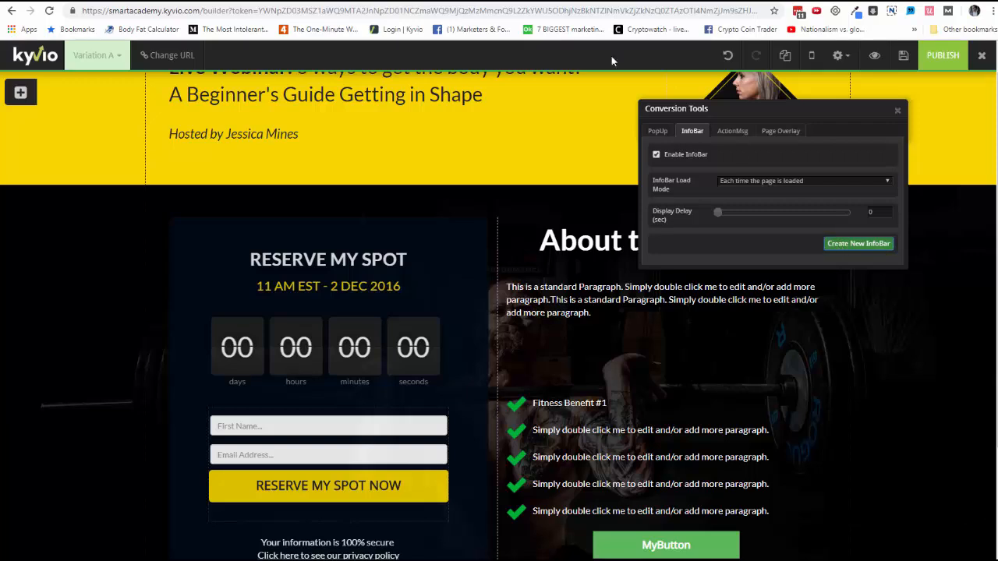
{"action": "left_click", "coordinate": [770, 54]}
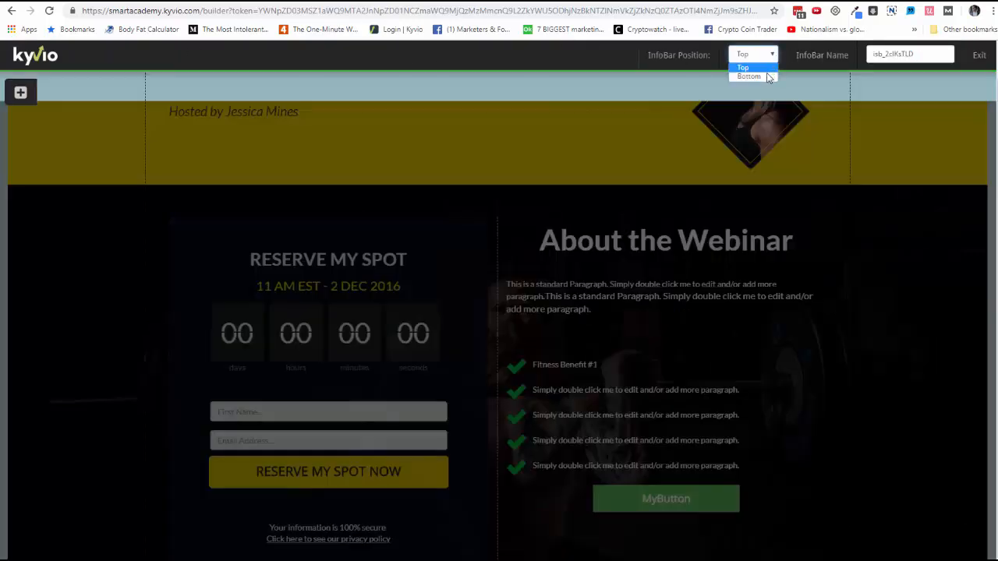
{"action": "left_click", "coordinate": [766, 73]}
Insert a countdown counter element into the info bar
{"action": "left_click", "coordinate": [20, 93]}
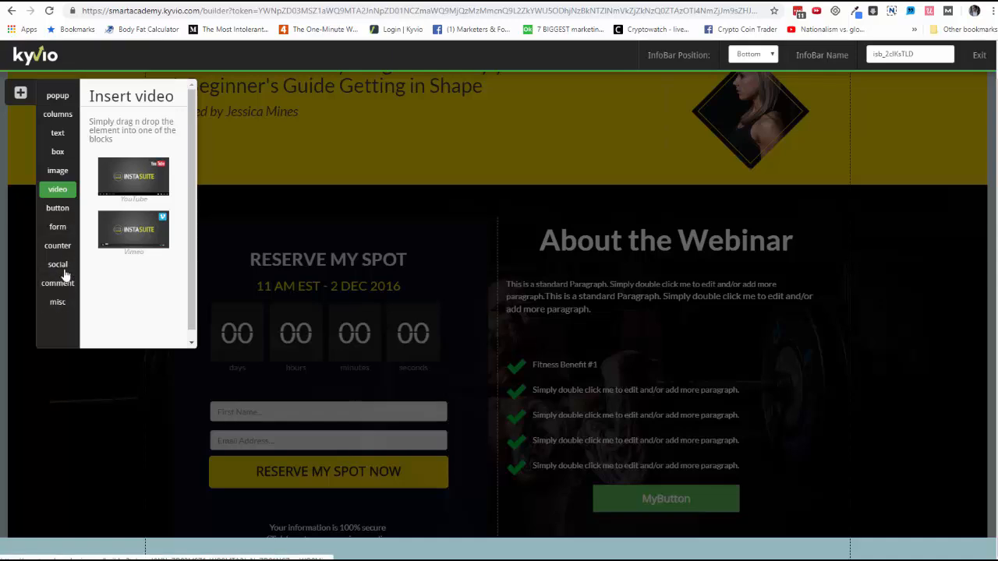
{"action": "left_click", "coordinate": [61, 247]}
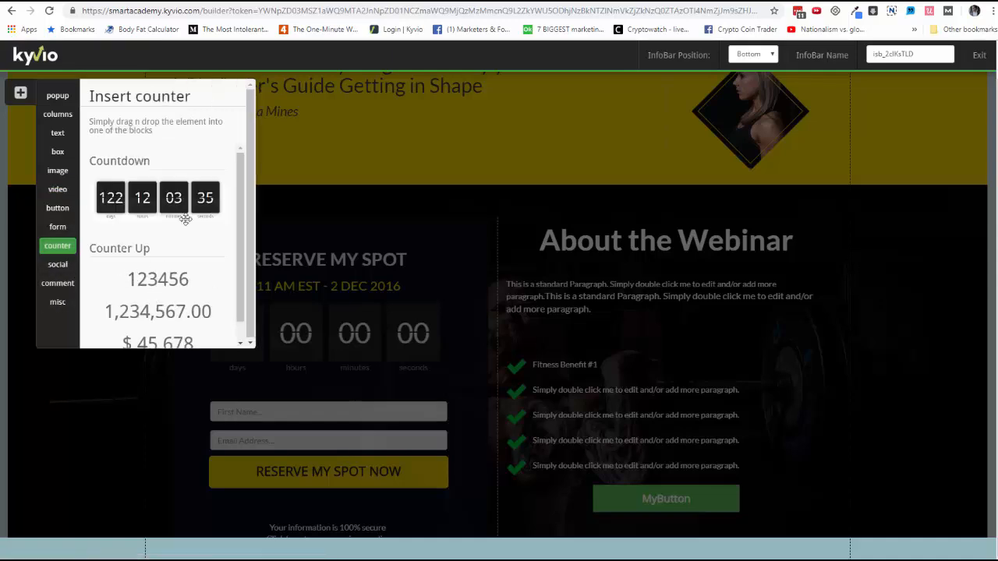
{"action": "left_click_drag", "start_coordinate": [164, 207], "coordinate": [538, 550]}
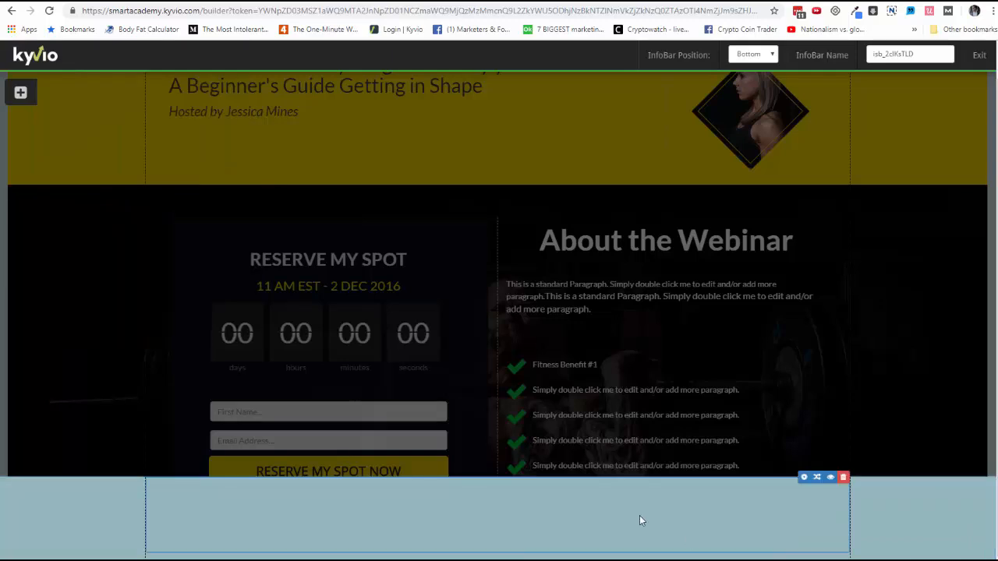
Set the info bar countdown's target date to 2019-04-06 and close its settings
{"action": "left_click", "coordinate": [803, 477]}
{"action": "left_click", "coordinate": [758, 205]}
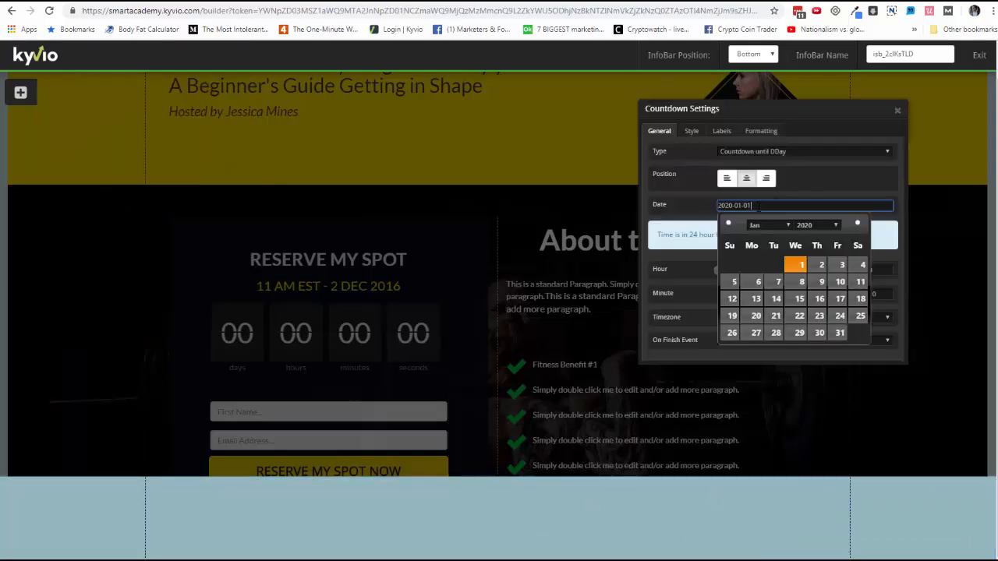
{"action": "left_click", "coordinate": [728, 224]}
{"action": "left_click", "coordinate": [728, 224]}
{"action": "left_click", "coordinate": [728, 223]}
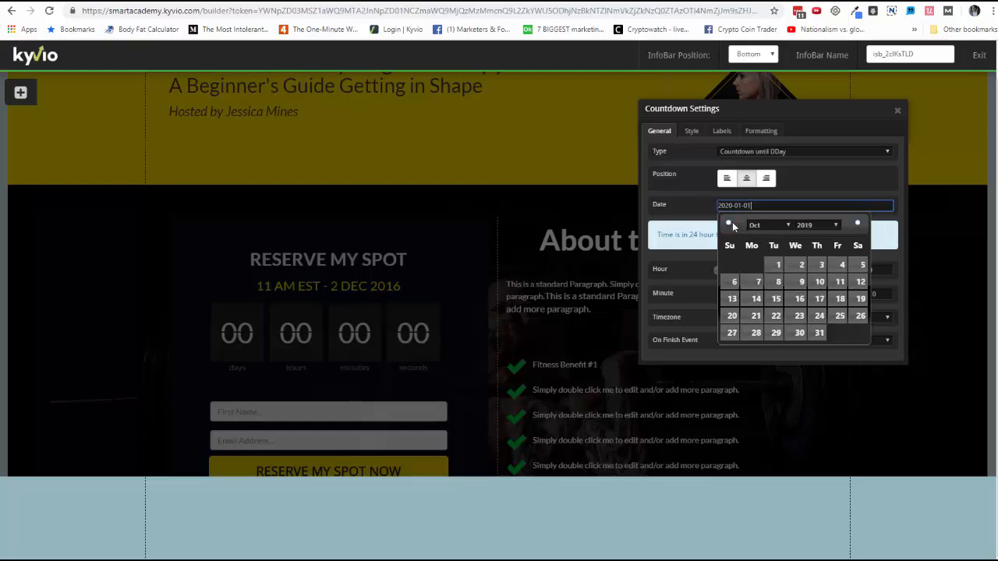
{"action": "left_click", "coordinate": [728, 224]}
{"action": "left_click", "coordinate": [728, 224]}
{"action": "left_click", "coordinate": [728, 224]}
{"action": "left_click", "coordinate": [728, 224]}
{"action": "left_click", "coordinate": [728, 224]}
{"action": "left_click", "coordinate": [728, 224]}
{"action": "left_click", "coordinate": [728, 224]}
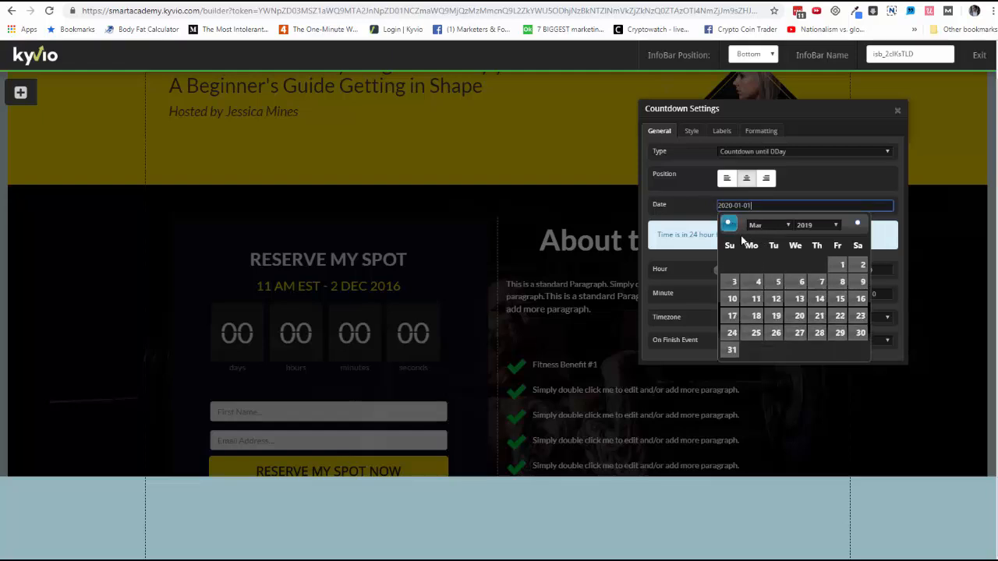
{"action": "left_click", "coordinate": [858, 225]}
{"action": "left_click", "coordinate": [859, 265]}
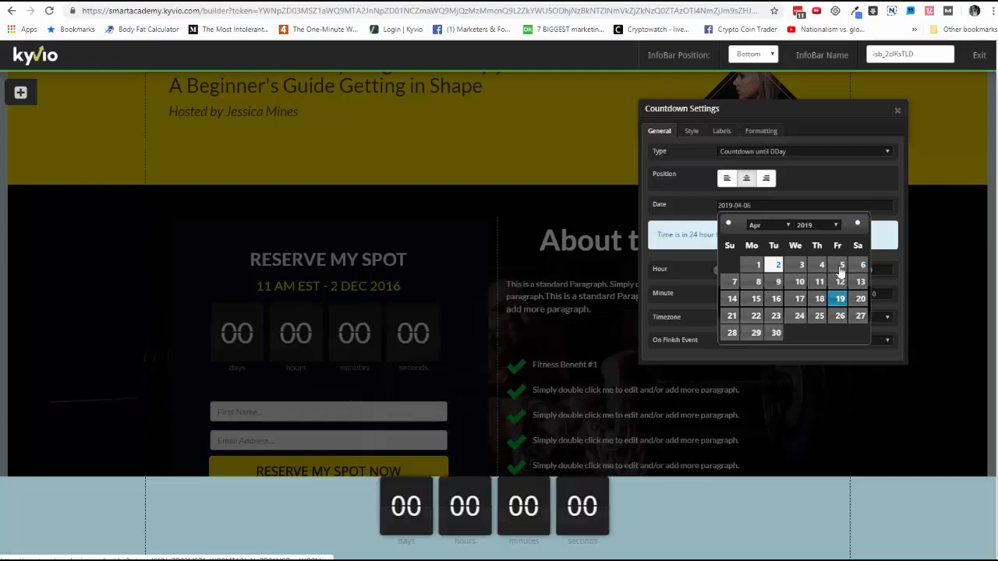
{"action": "left_click", "coordinate": [897, 113]}
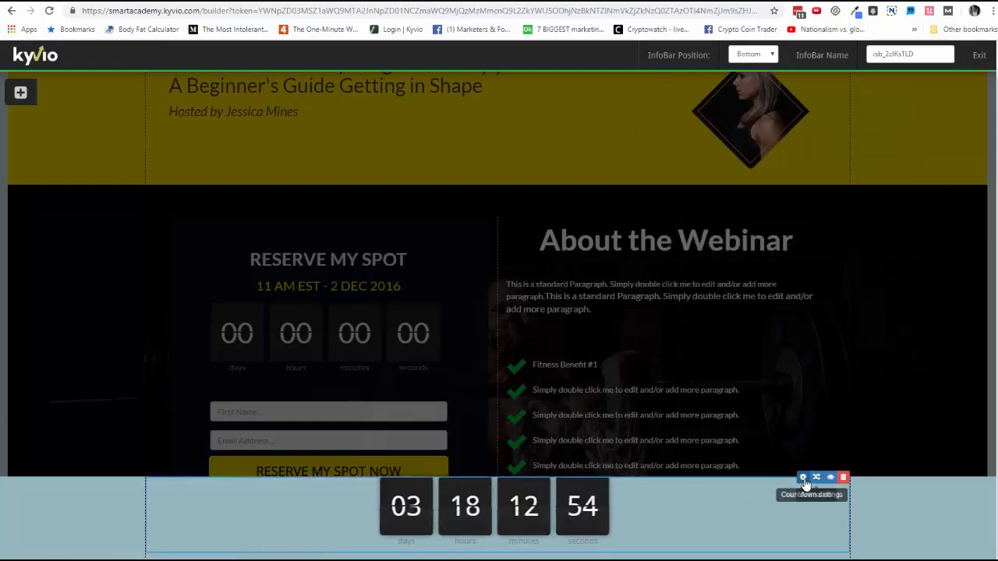
Add a small top margin above the countdown in the info bar
{"action": "left_click", "coordinate": [803, 478]}
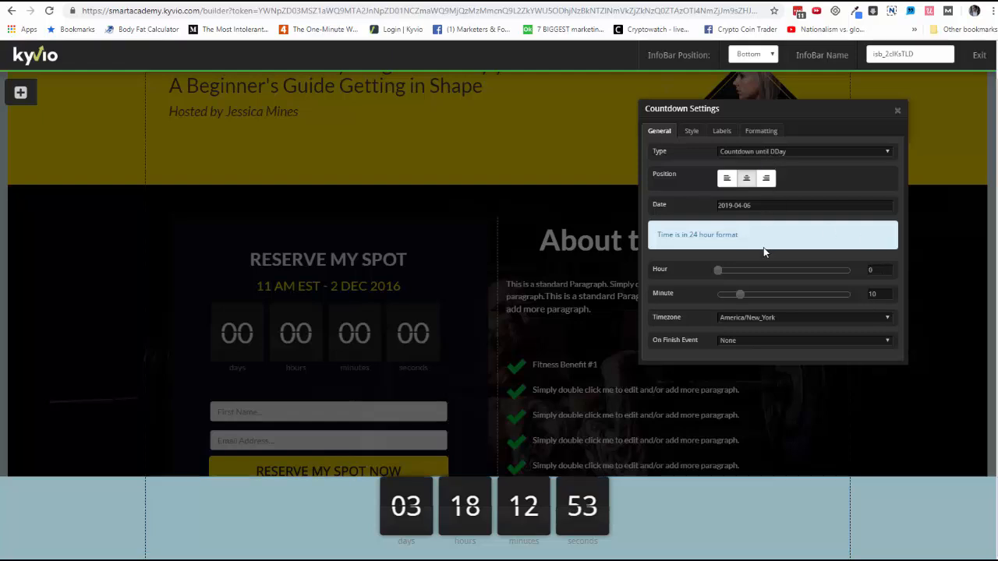
{"action": "left_click", "coordinate": [760, 131]}
{"action": "left_click_drag", "start_coordinate": [725, 156], "coordinate": [728, 157]}
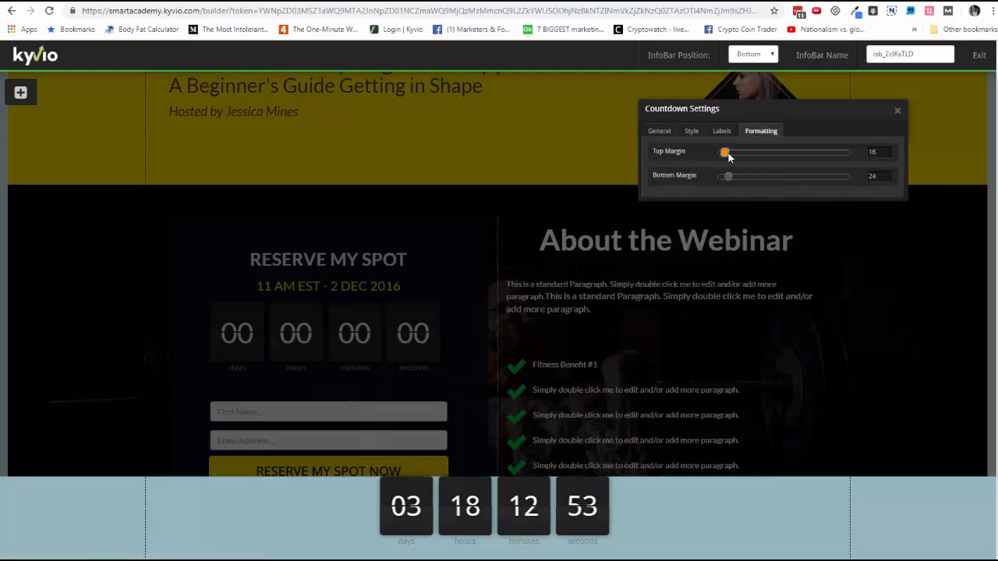
Try the Box Flip (small version) style on the info bar countdown
{"action": "left_click", "coordinate": [693, 132]}
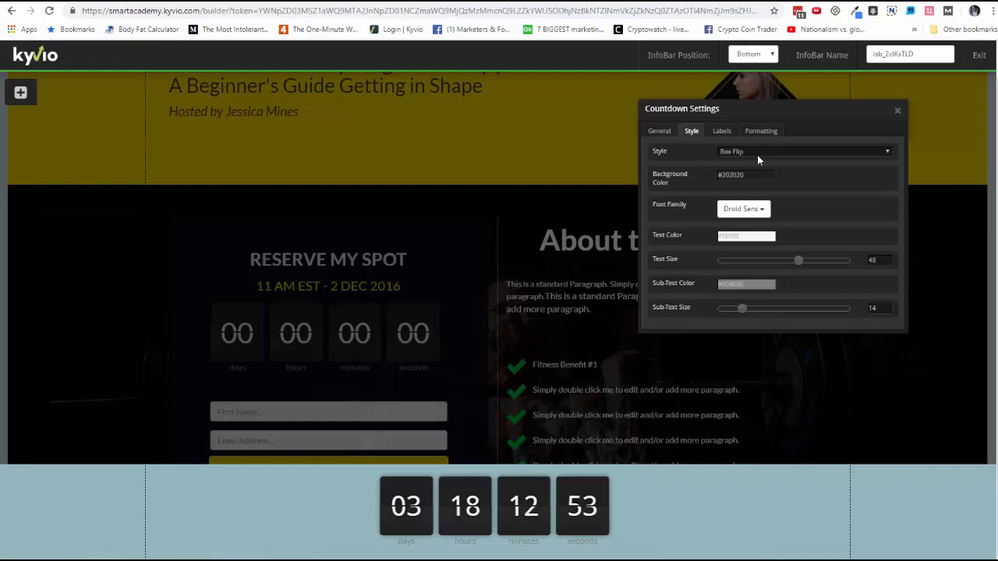
{"action": "left_click", "coordinate": [757, 155]}
{"action": "left_click", "coordinate": [753, 188]}
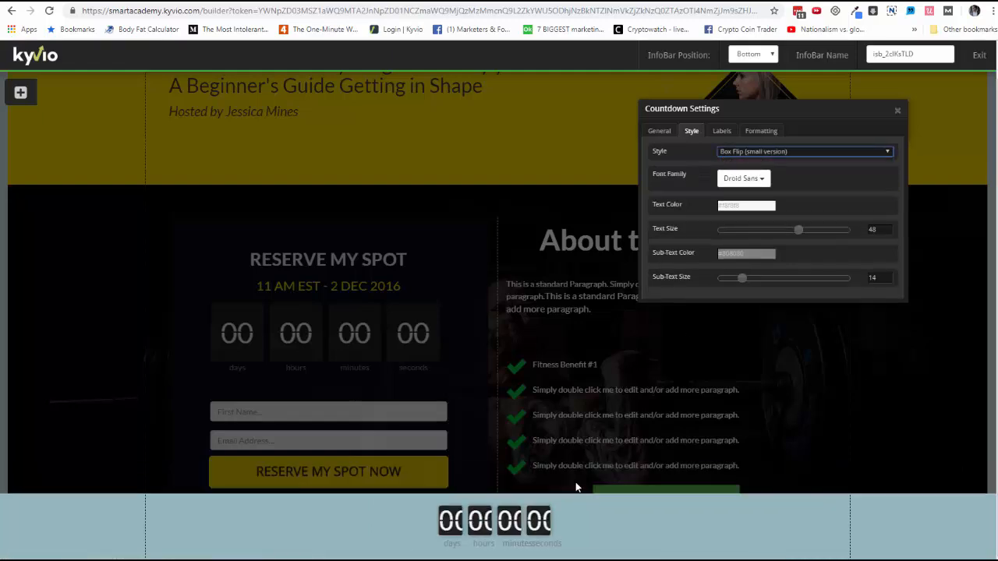
Set the countdown's style to Text with black (#000000) sub-text, and exit the info bar editor
{"action": "left_click", "coordinate": [750, 181]}
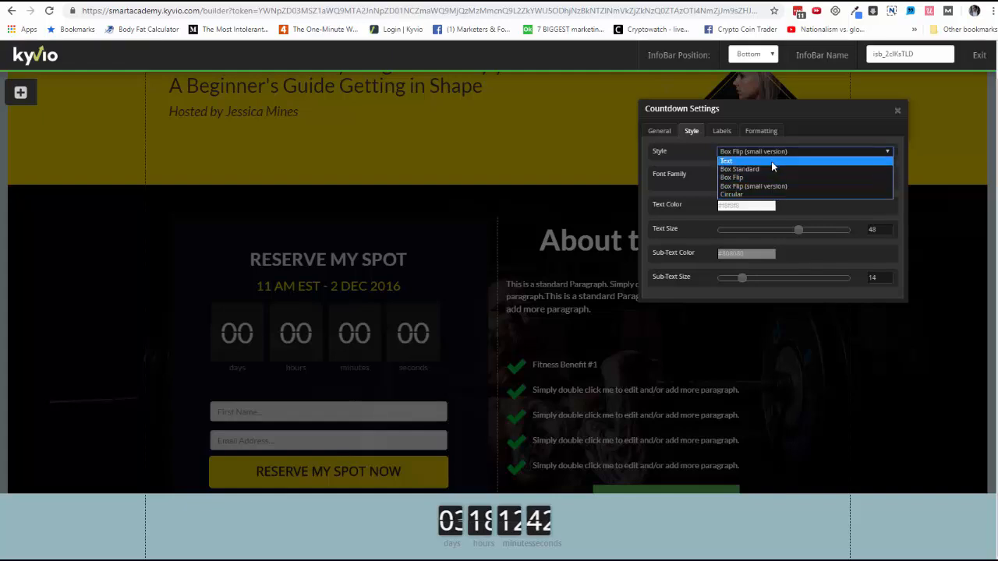
{"action": "left_click", "coordinate": [771, 161]}
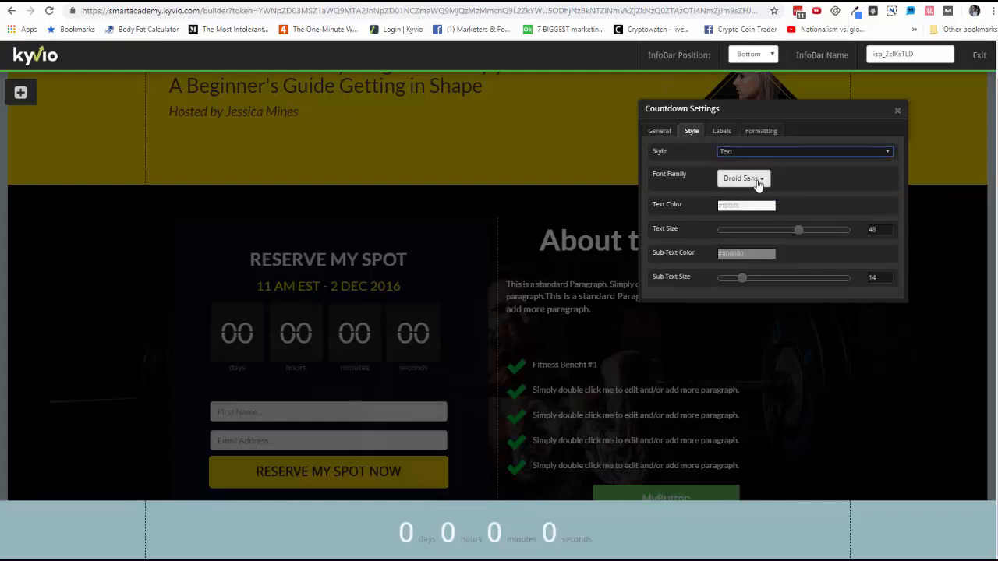
{"action": "left_click", "coordinate": [745, 252]}
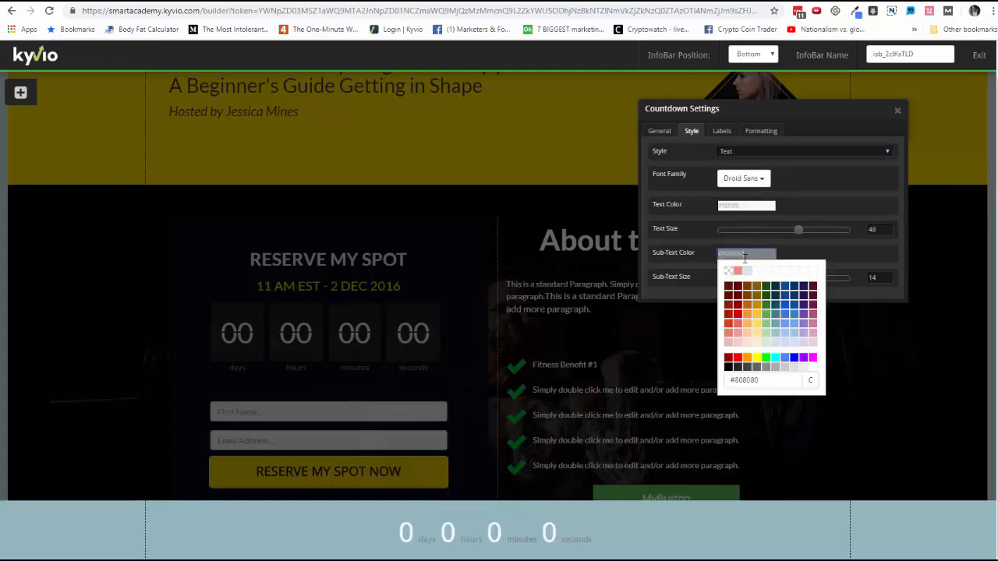
{"action": "left_click", "coordinate": [729, 368]}
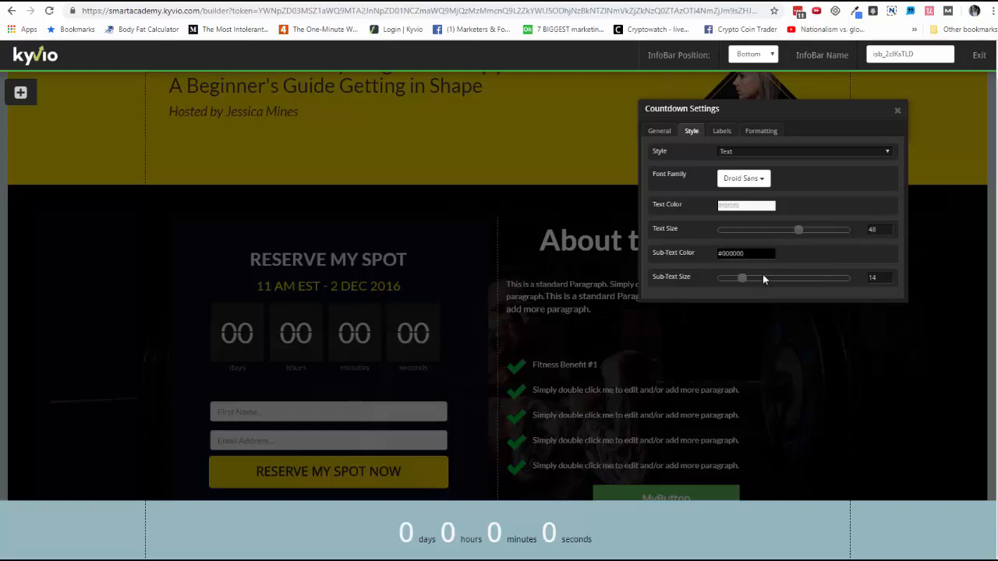
{"action": "left_click", "coordinate": [978, 54]}
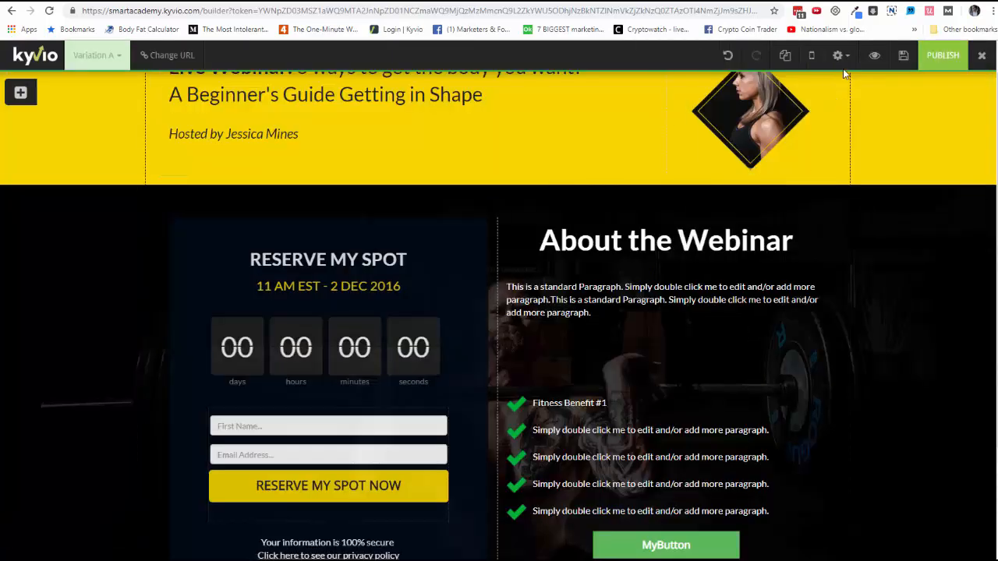
{"action": "scroll", "coordinate": [668, 429], "scroll_direction": "down", "scroll_amount": 2}
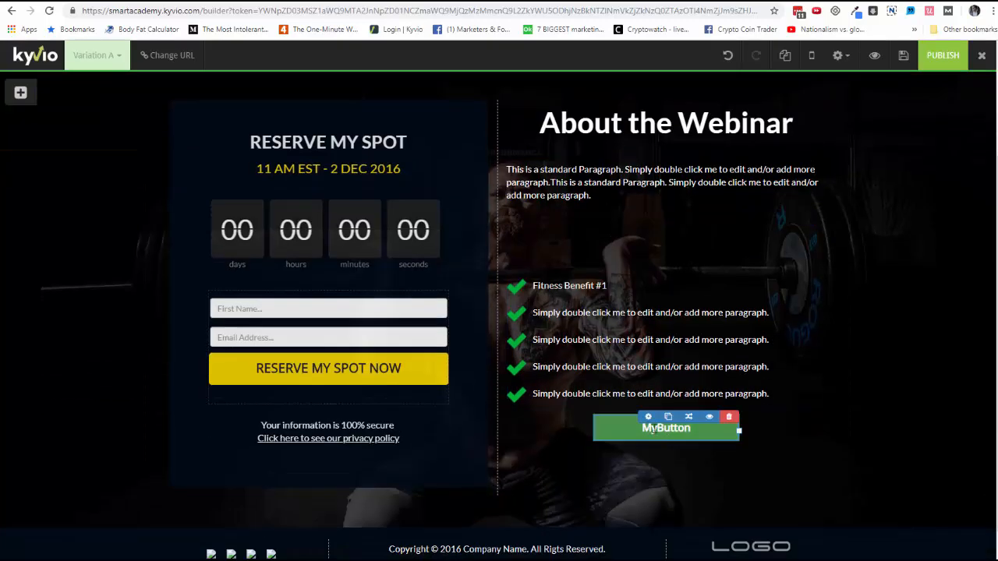
{"action": "scroll", "coordinate": [859, 328], "scroll_direction": "up", "scroll_amount": 2}
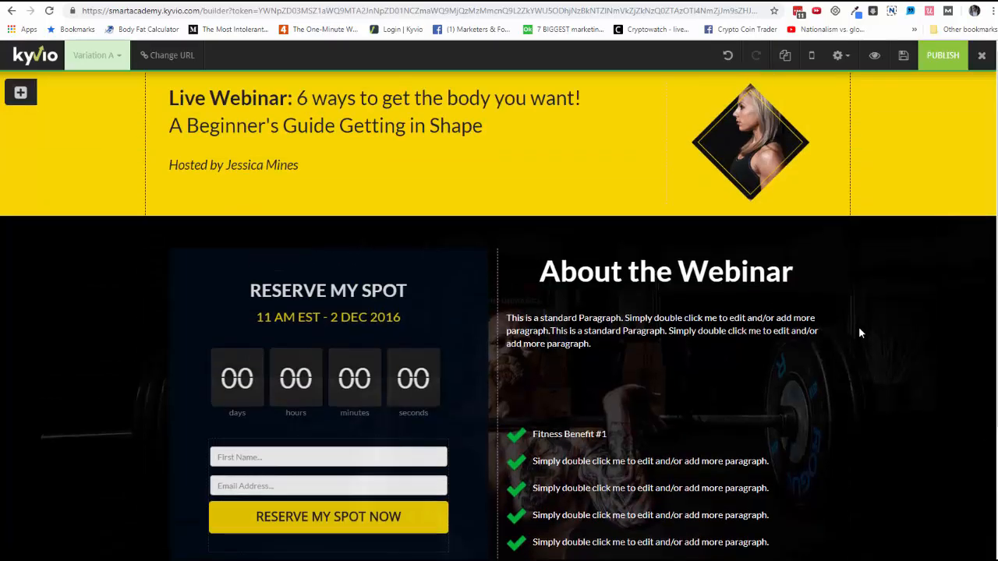
{"action": "left_click", "coordinate": [839, 55]}
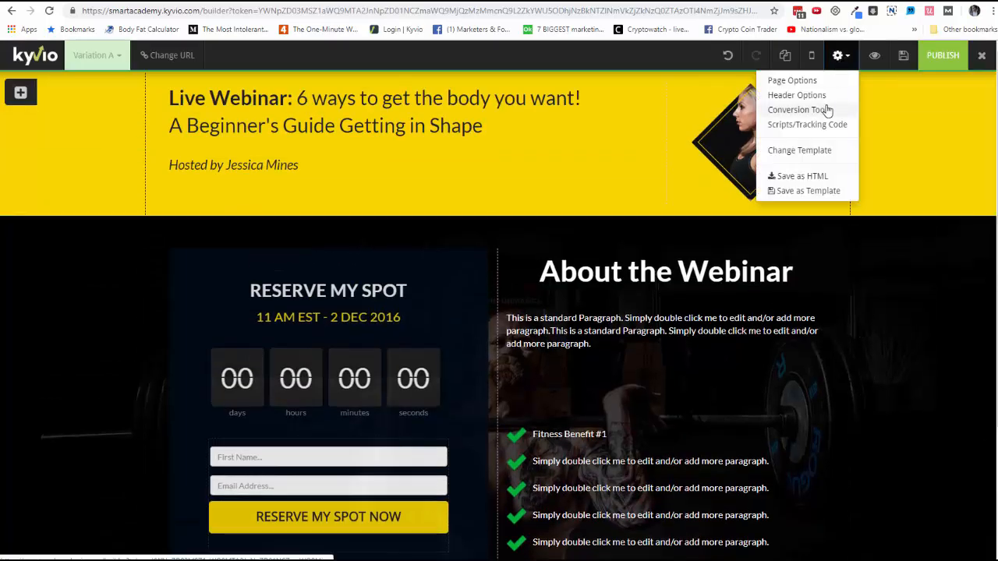
{"action": "left_click", "coordinate": [895, 306]}
{"action": "scroll", "coordinate": [896, 306], "scroll_direction": "down", "scroll_amount": 1}
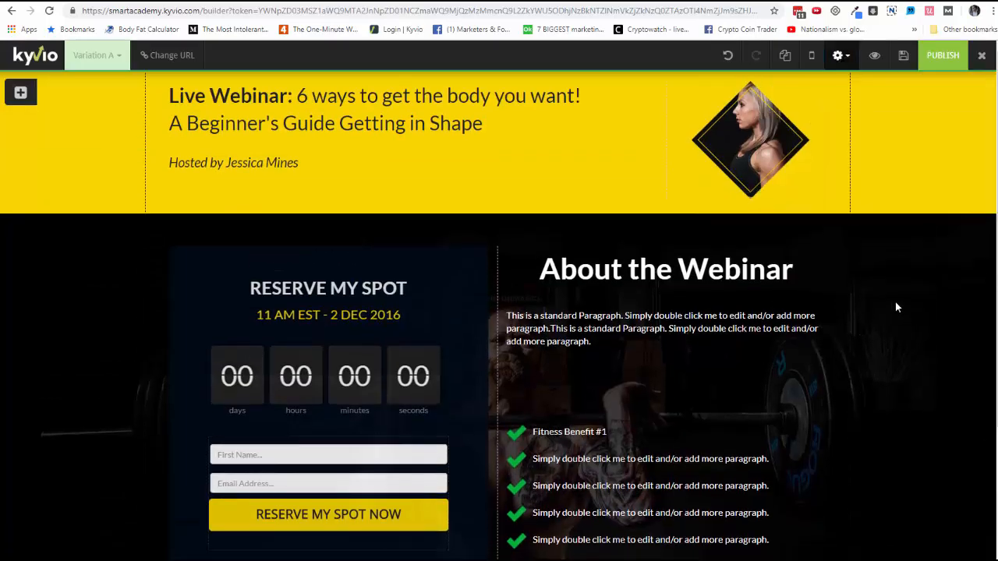
{"action": "scroll", "coordinate": [895, 305], "scroll_direction": "up", "scroll_amount": 1}
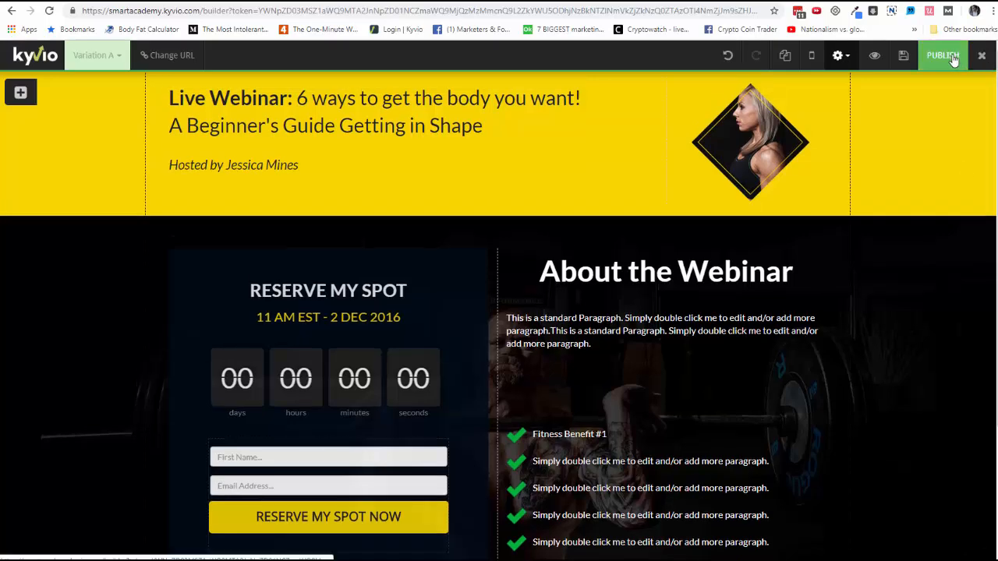
Publish the registration page, then preview it to check the popup, page content and info bar, and close the preview
{"action": "left_click", "coordinate": [952, 60]}
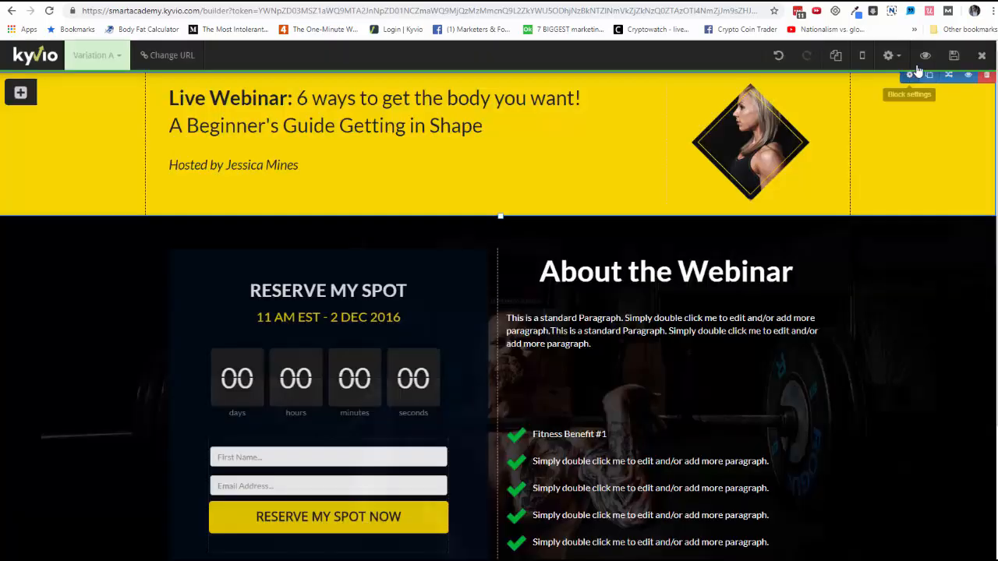
{"action": "left_click", "coordinate": [925, 55]}
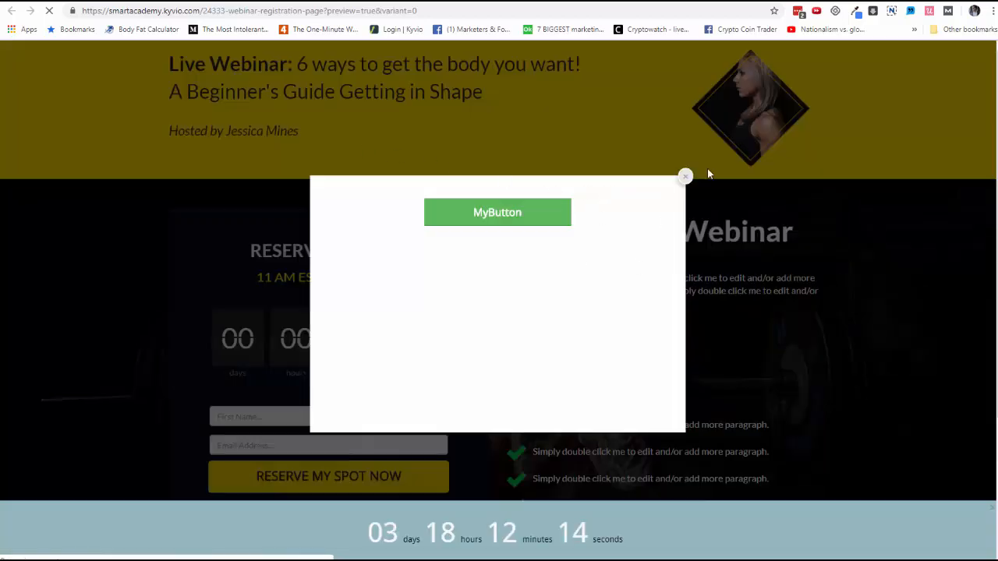
{"action": "left_click", "coordinate": [685, 175]}
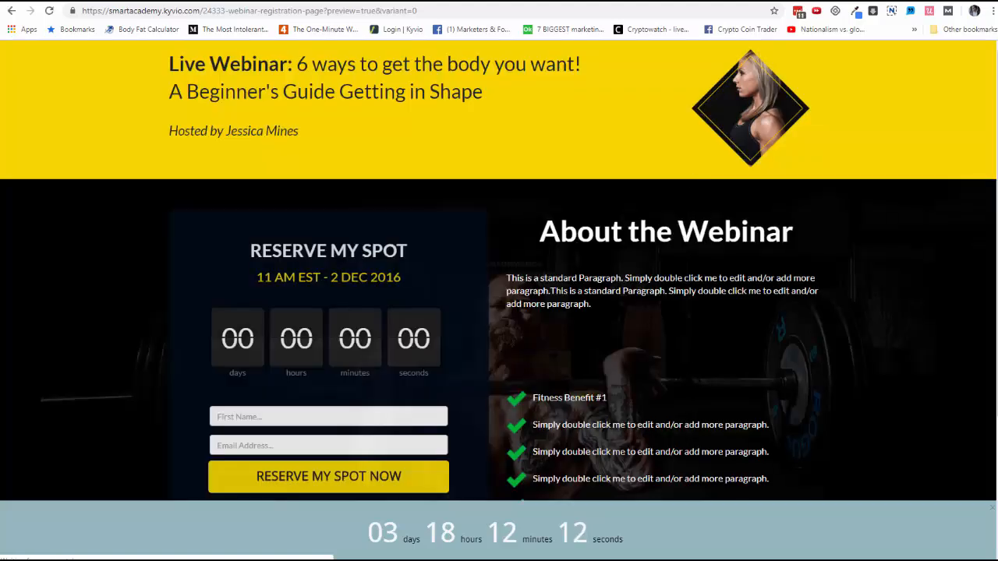
{"action": "scroll", "coordinate": [644, 443], "scroll_direction": "down", "scroll_amount": 3}
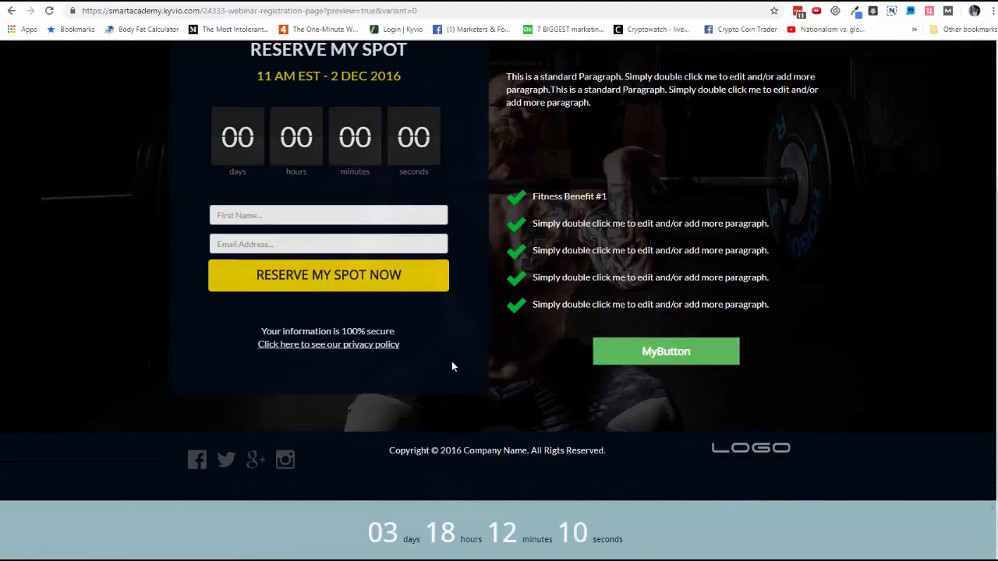
{"action": "scroll", "coordinate": [452, 361], "scroll_direction": "up", "scroll_amount": 3}
{"action": "key", "text": "ctrl+w"}
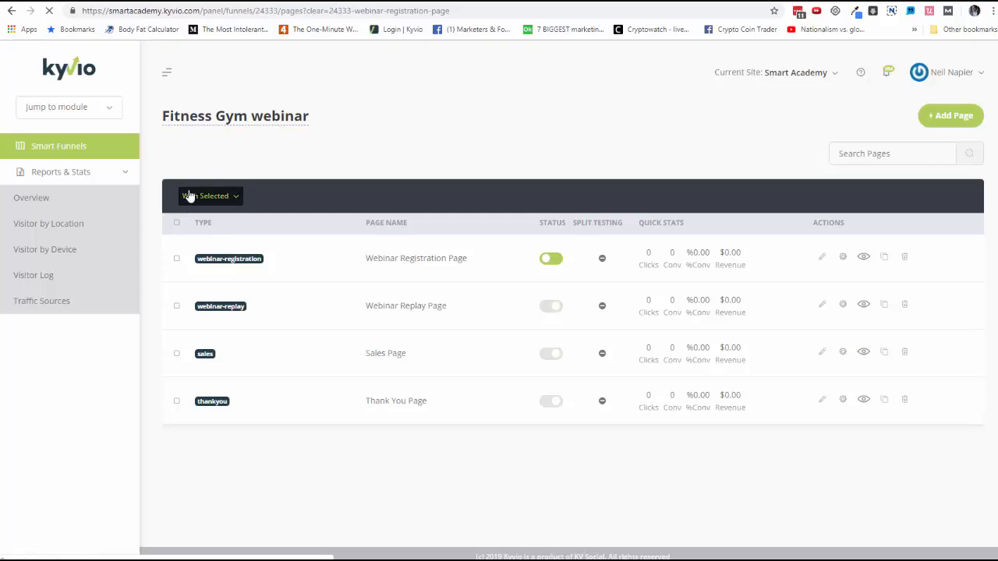
{"action": "left_click", "coordinate": [124, 176]}
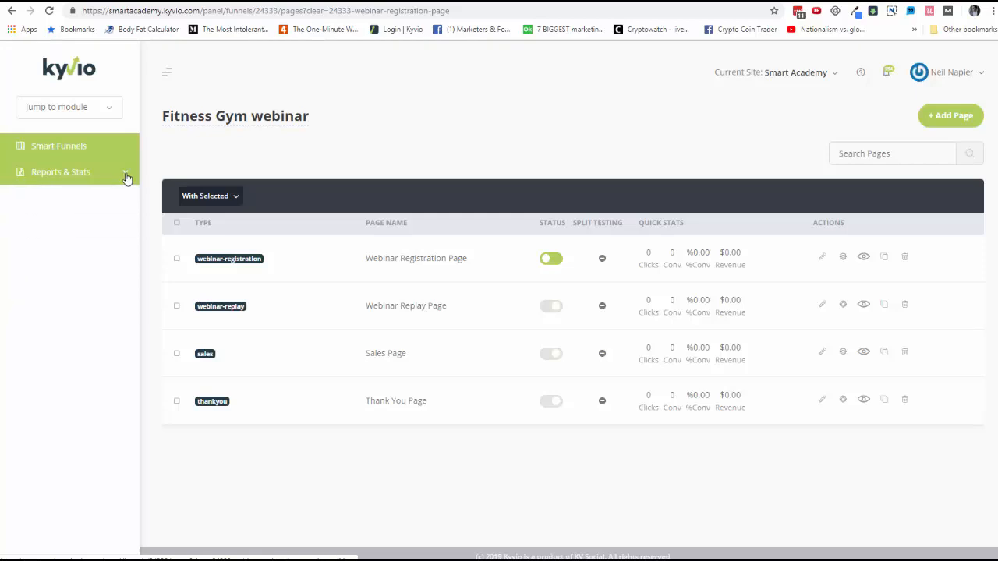
{"action": "left_click", "coordinate": [125, 176]}
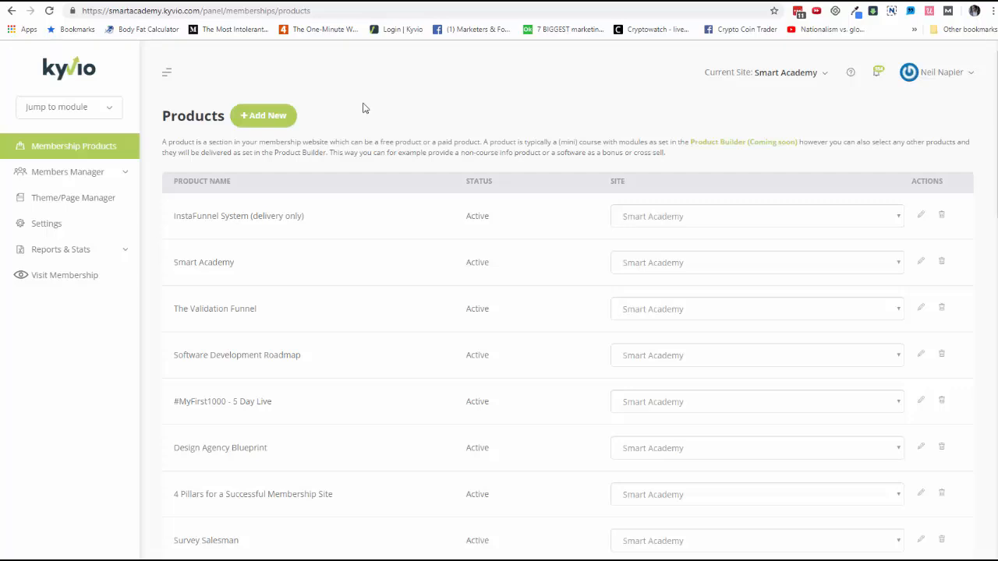
Switch to the Smart Academy members page and look through its course modules down to Tools and Resources
{"action": "left_click", "coordinate": [256, 1]}
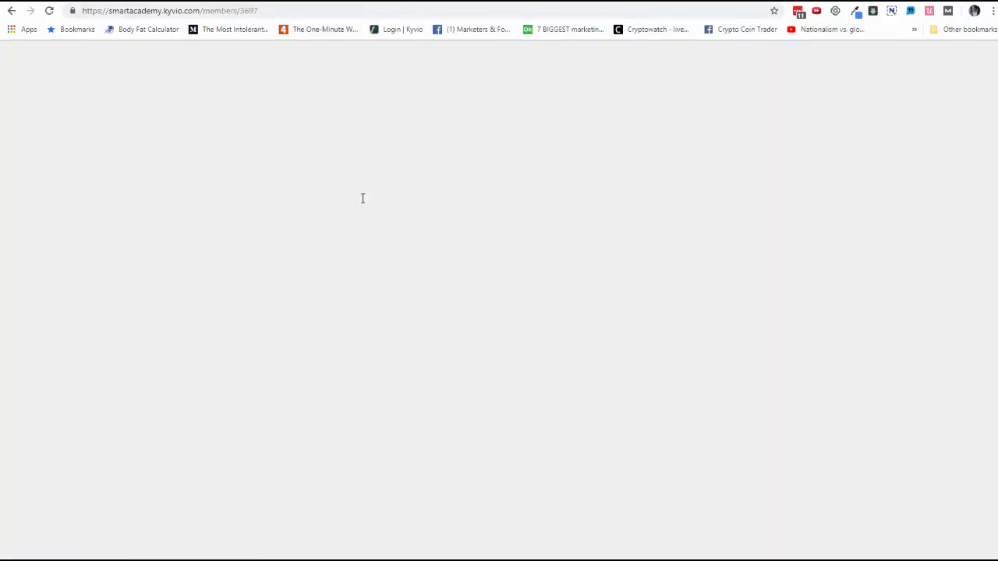
{"action": "scroll", "coordinate": [360, 202], "scroll_direction": "down", "scroll_amount": 1}
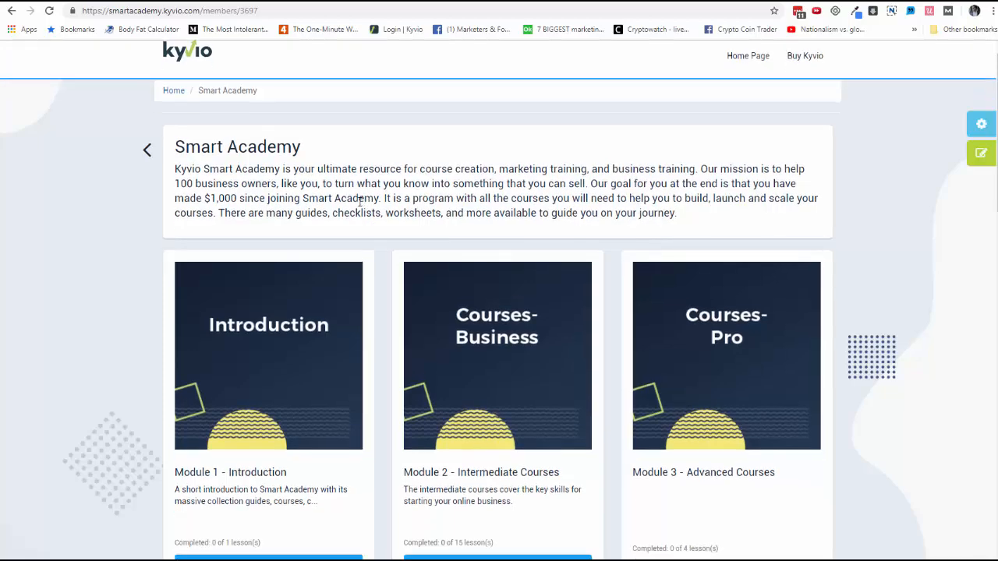
{"action": "scroll", "coordinate": [359, 202], "scroll_direction": "down", "scroll_amount": 9}
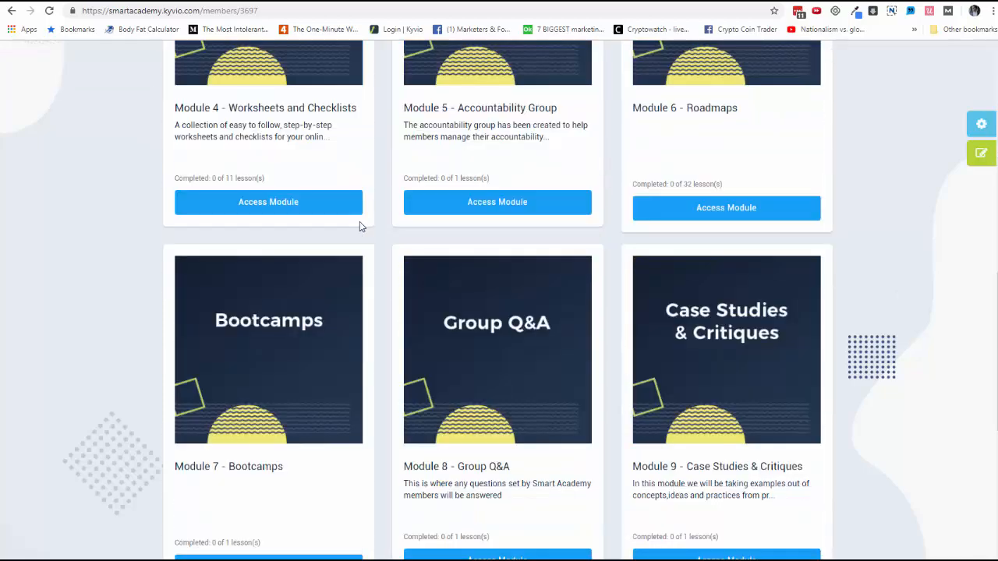
{"action": "scroll", "coordinate": [360, 227], "scroll_direction": "down", "scroll_amount": 1}
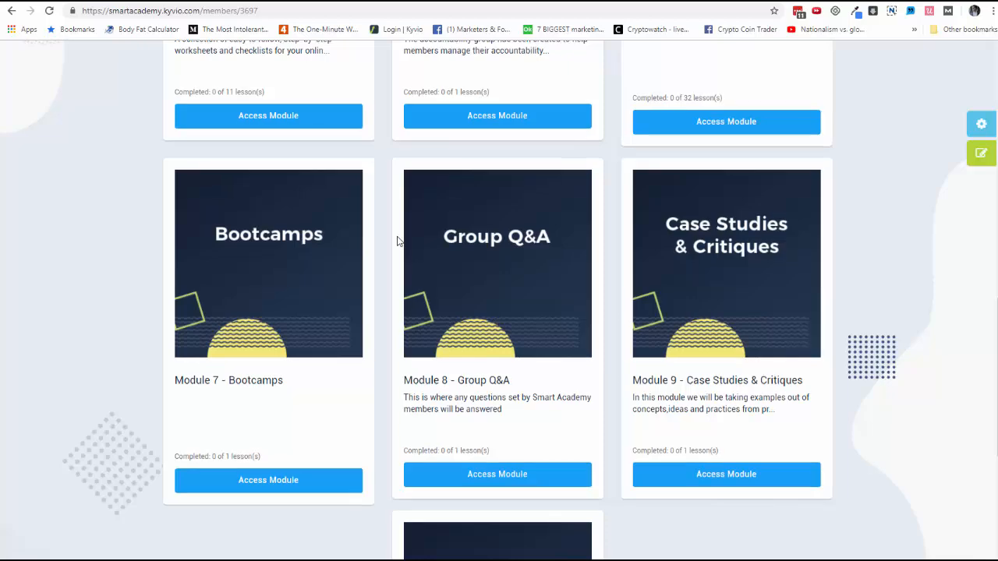
{"action": "scroll", "coordinate": [396, 241], "scroll_direction": "down", "scroll_amount": 2}
{"action": "scroll", "coordinate": [397, 235], "scroll_direction": "down", "scroll_amount": 2}
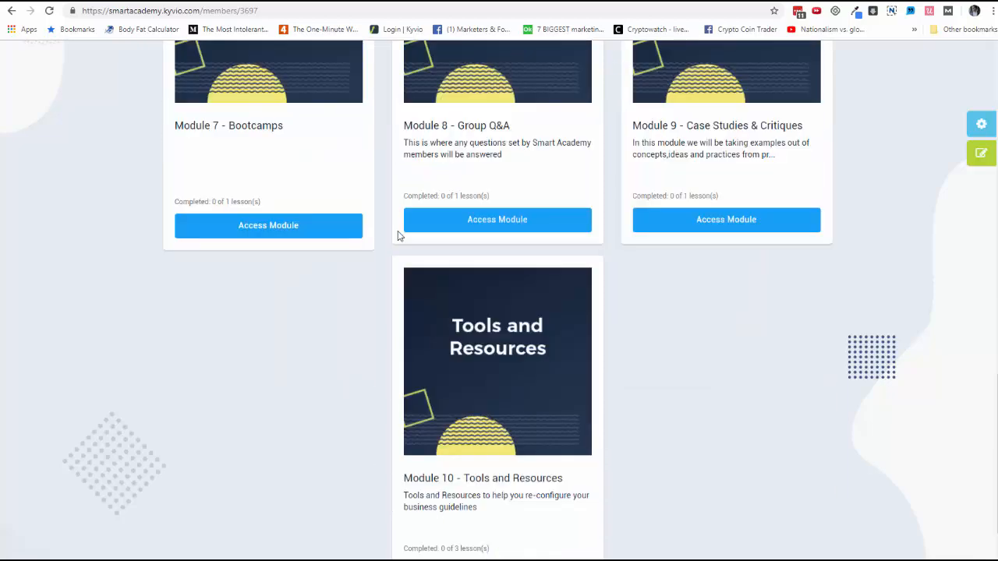
{"action": "scroll", "coordinate": [397, 235], "scroll_direction": "down", "scroll_amount": 1}
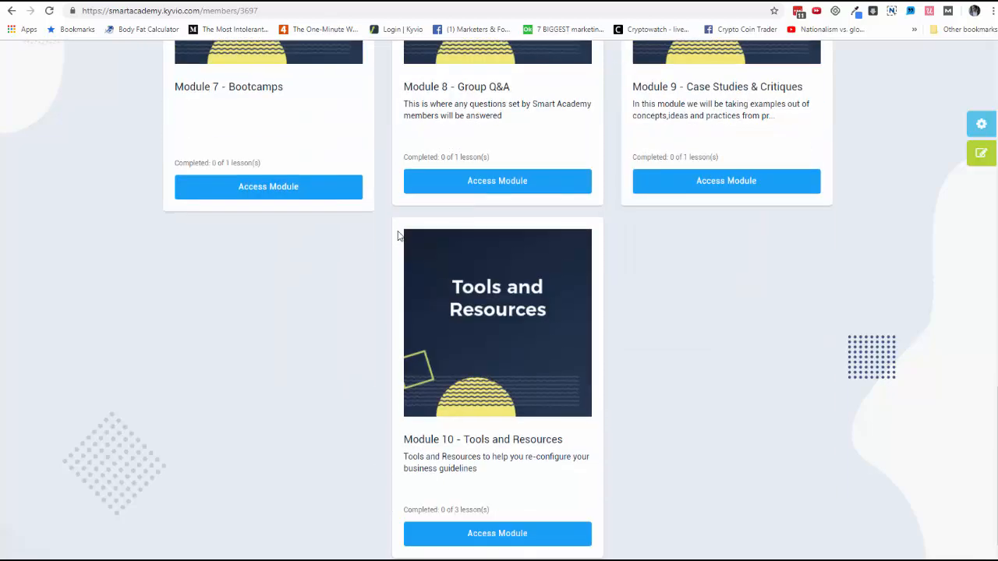
Open Module 2 - Intermediate Courses and try to mark the Social Community Secrets lesson as completed
{"action": "scroll", "coordinate": [398, 236], "scroll_direction": "up", "scroll_amount": 15}
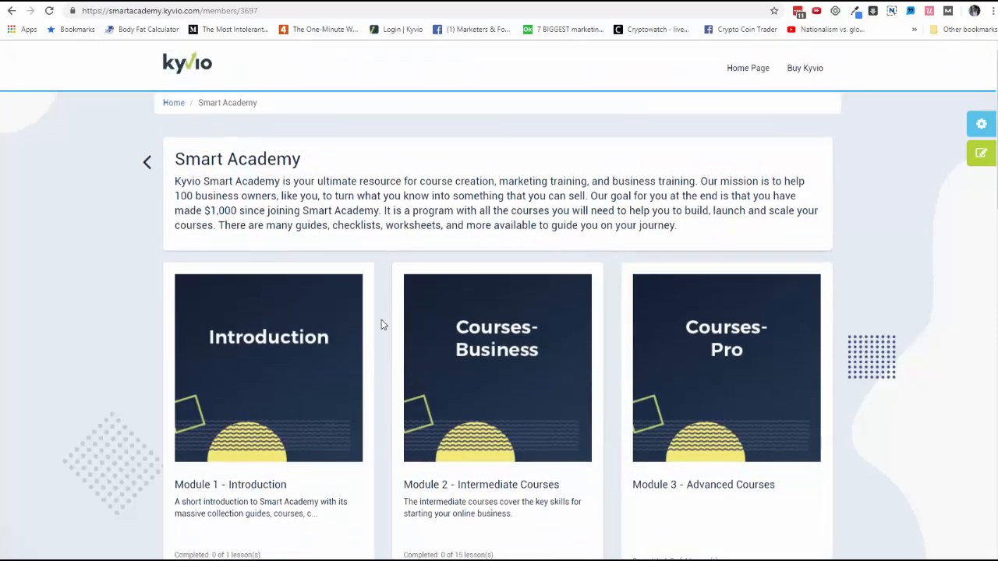
{"action": "scroll", "coordinate": [374, 332], "scroll_direction": "down", "scroll_amount": 1}
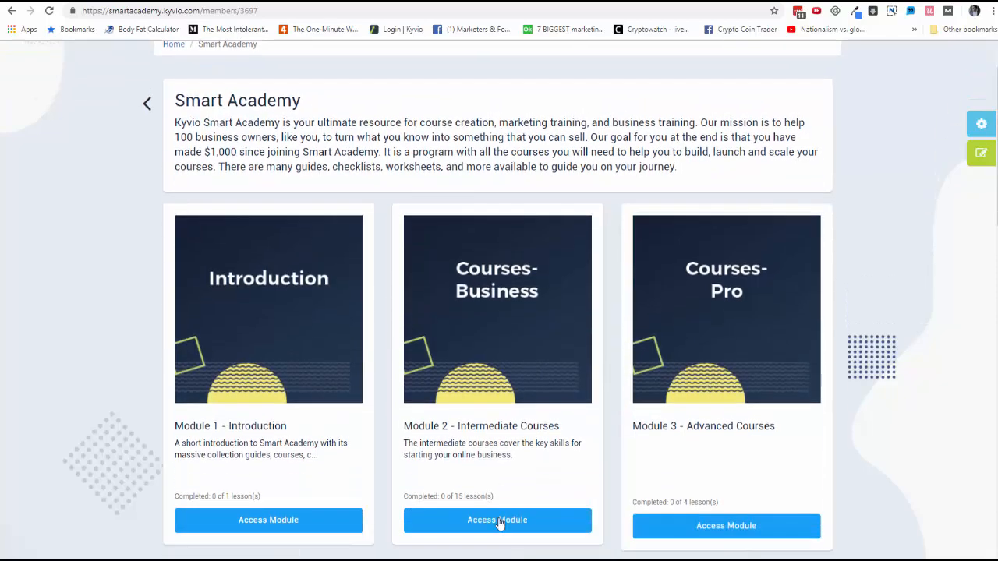
{"action": "left_click", "coordinate": [498, 521]}
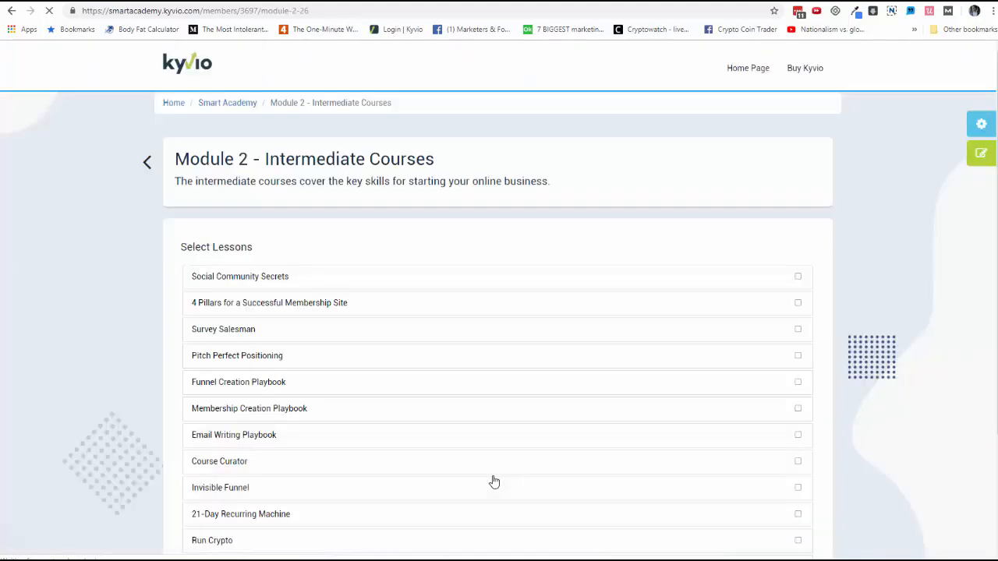
{"action": "left_click", "coordinate": [786, 286]}
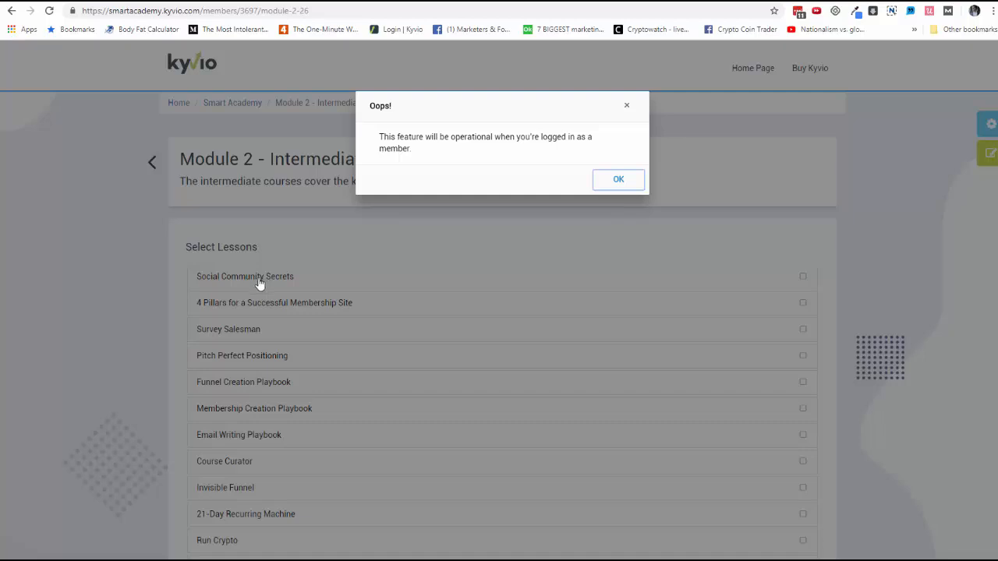
{"action": "left_click", "coordinate": [608, 179]}
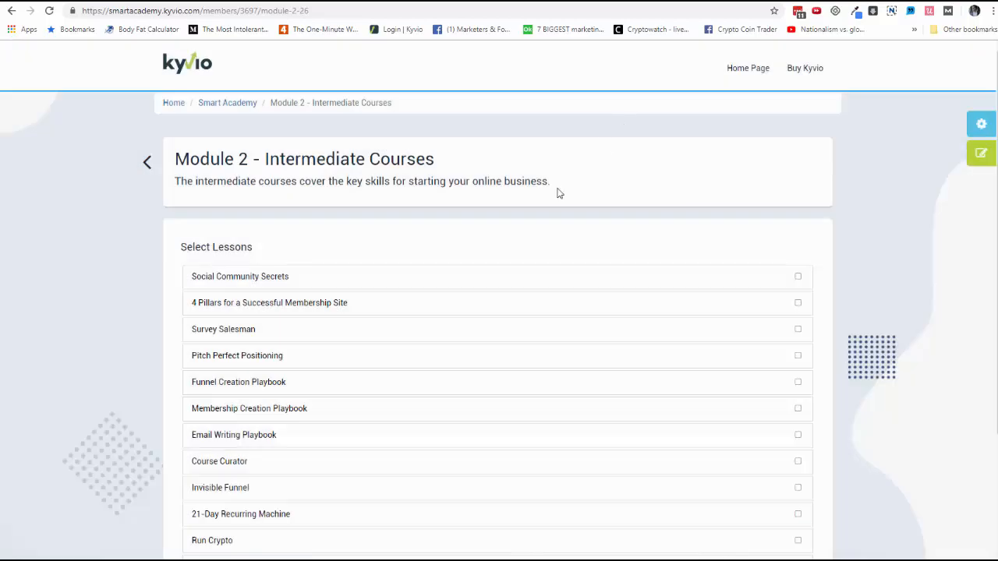
Open the Social Community Secrets lesson, and open the Smart Academy product for editing from the membership products
{"action": "left_click", "coordinate": [273, 283]}
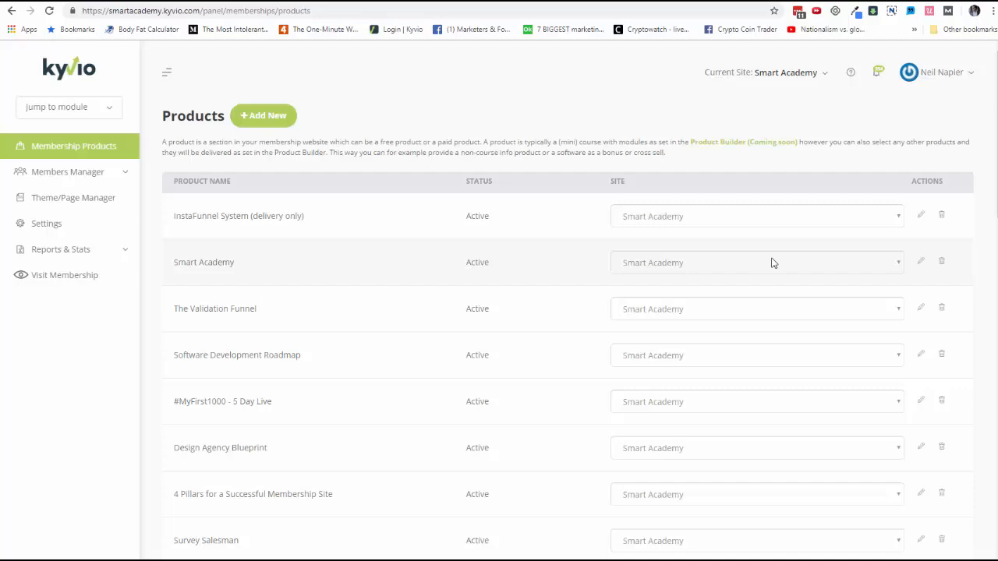
{"action": "left_click", "coordinate": [921, 262]}
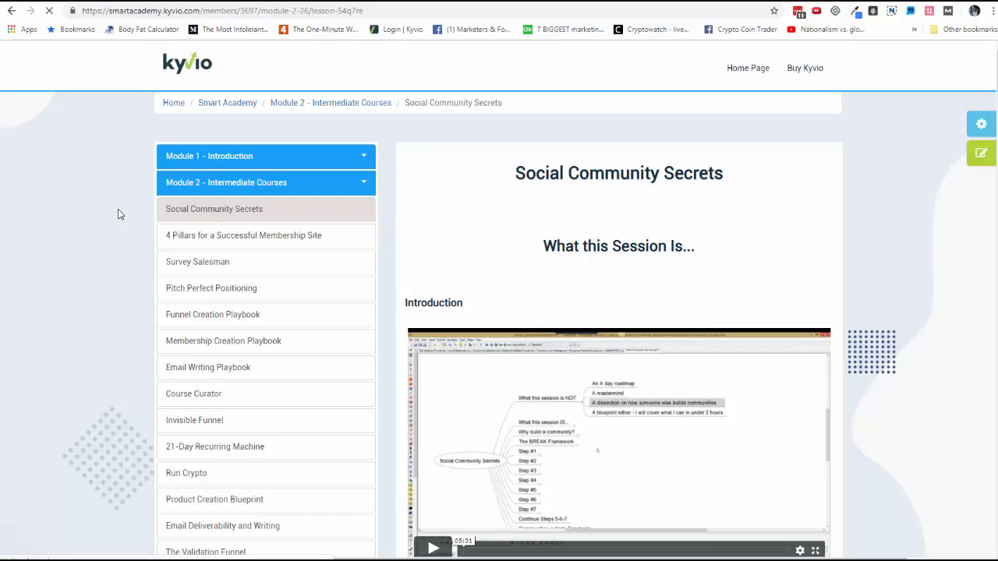
Look through the Social Community Secrets lesson page, its videos and the course module list down to Module 10
{"action": "scroll", "coordinate": [544, 278], "scroll_direction": "down", "scroll_amount": 1}
{"action": "scroll", "coordinate": [536, 284], "scroll_direction": "down", "scroll_amount": 5}
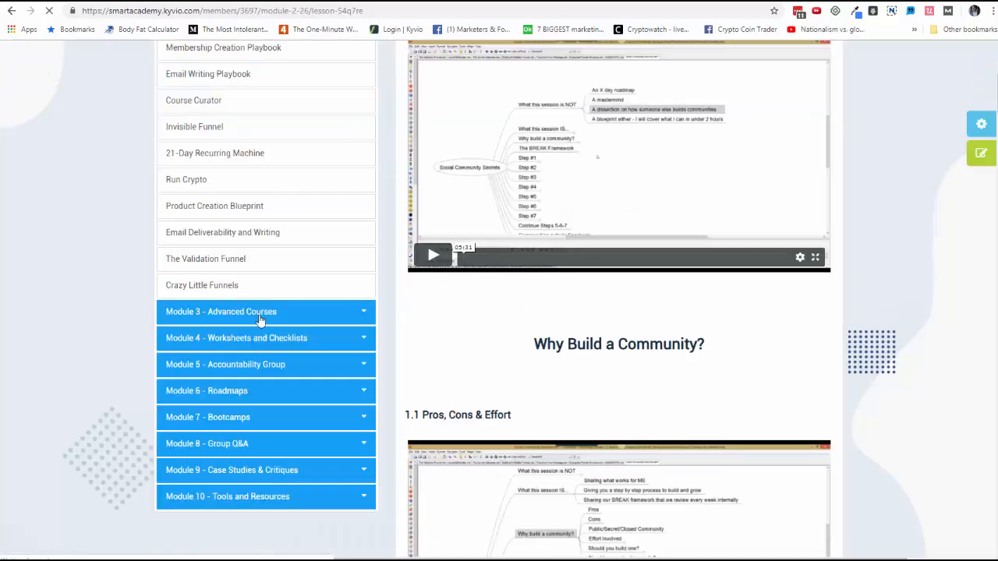
{"action": "scroll", "coordinate": [356, 296], "scroll_direction": "up", "scroll_amount": 1}
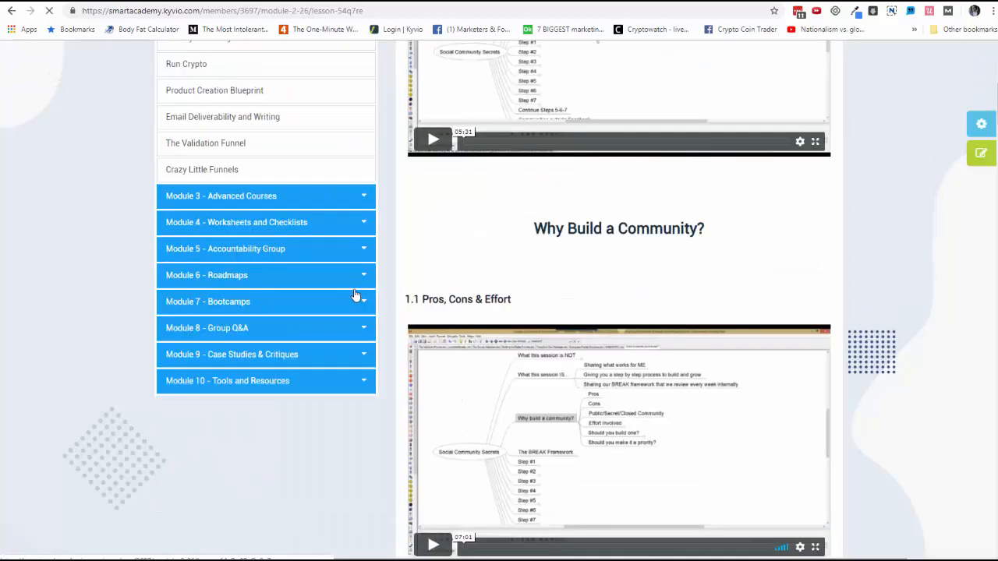
{"action": "scroll", "coordinate": [357, 295], "scroll_direction": "up", "scroll_amount": 5}
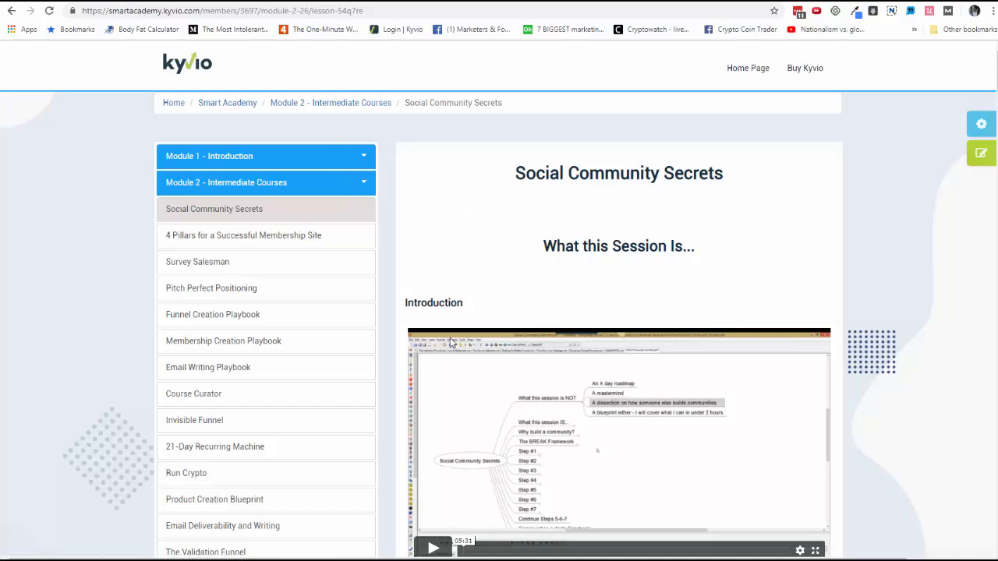
{"action": "scroll", "coordinate": [450, 342], "scroll_direction": "down", "scroll_amount": 2}
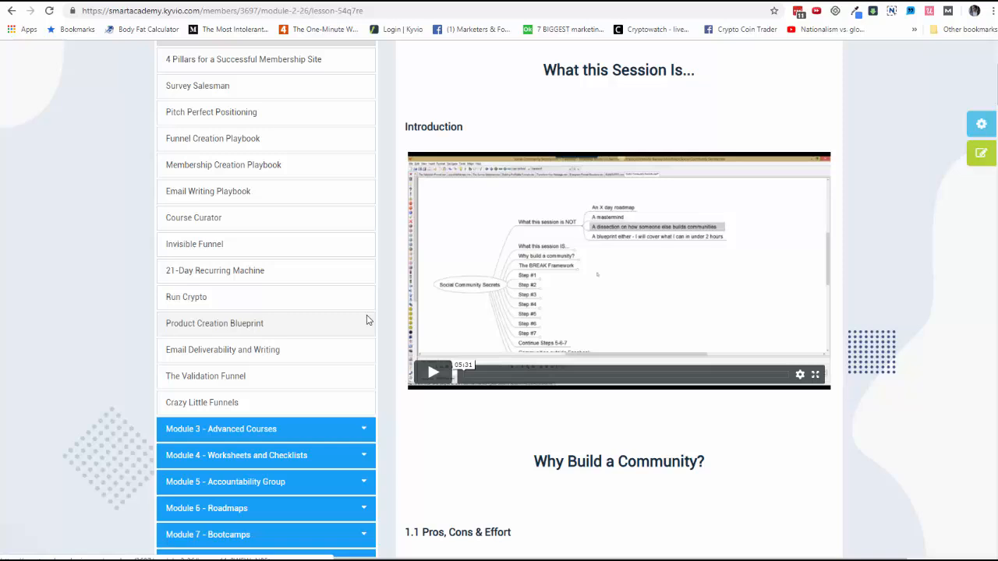
{"action": "scroll", "coordinate": [467, 300], "scroll_direction": "up", "scroll_amount": 3}
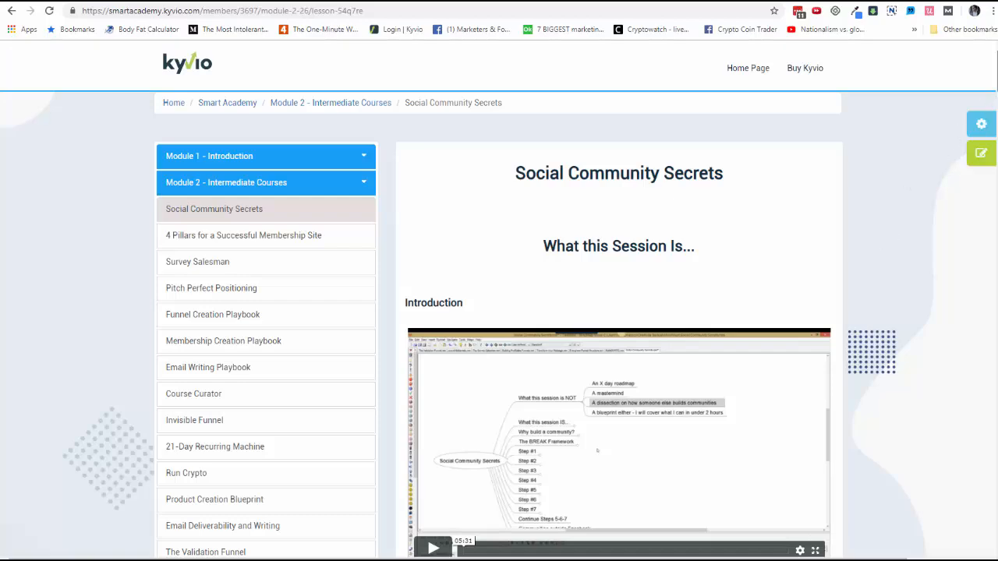
Switch to the Smart Academy product contents, expand Module 1 - Introduction and open its Watch This First lesson for editing
{"action": "mouse_move", "coordinate": [996, 70]}
{"action": "left_mouse_down"}
{"action": "mouse_move", "coordinate": [996, 530]}
{"action": "mouse_move", "coordinate": [996, 67]}
{"action": "left_mouse_up"}
{"action": "left_click", "coordinate": [94, 1]}
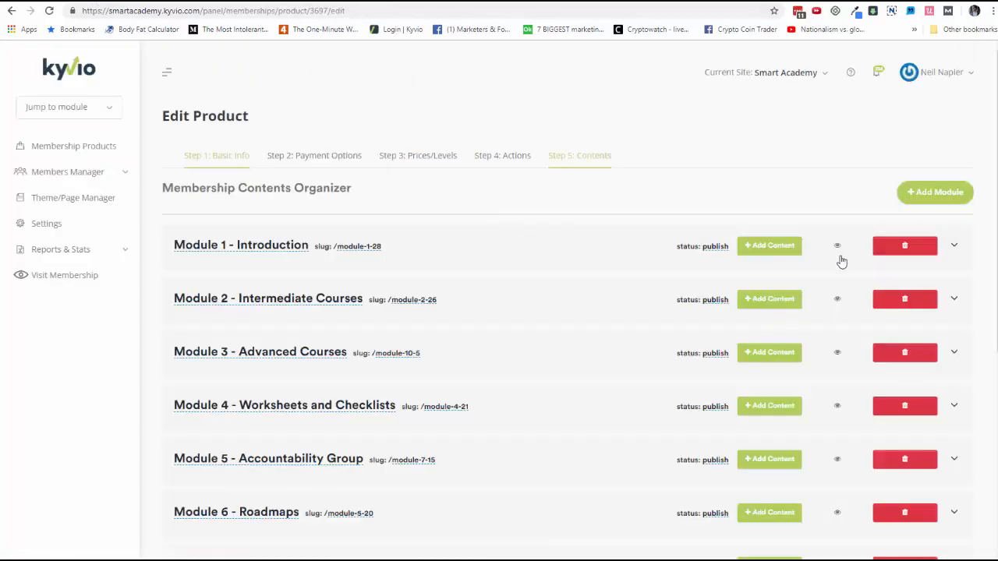
{"action": "left_click", "coordinate": [936, 269]}
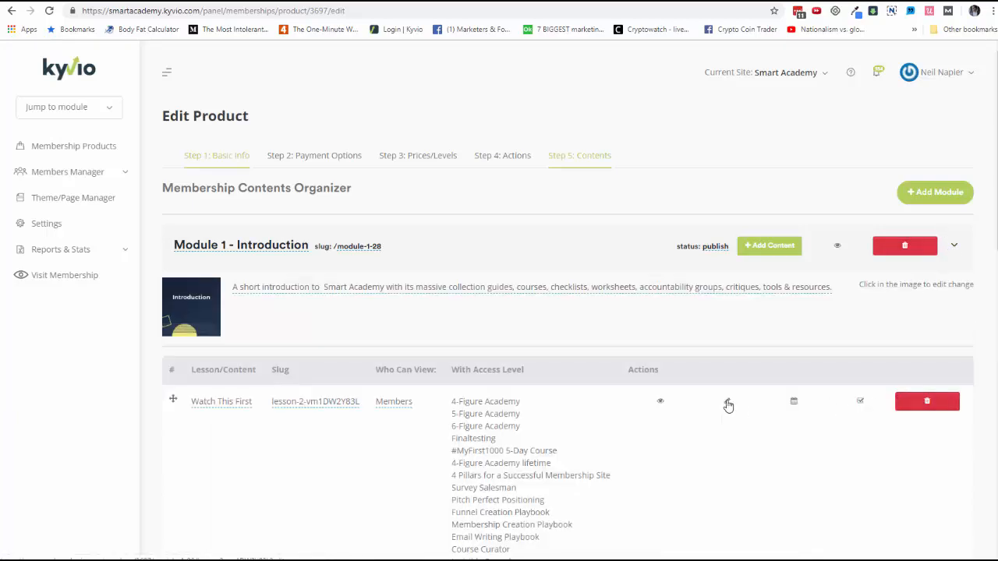
{"action": "left_click", "coordinate": [727, 404]}
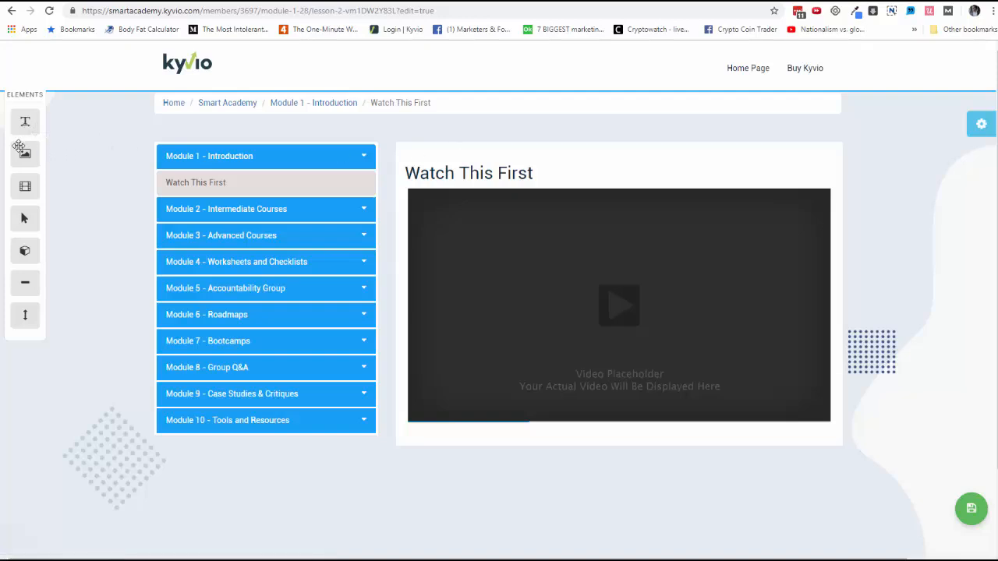
Add an image element below the video in the Watch This First lesson and show the page design settings
{"action": "left_click_drag", "start_coordinate": [25, 155], "coordinate": [543, 444]}
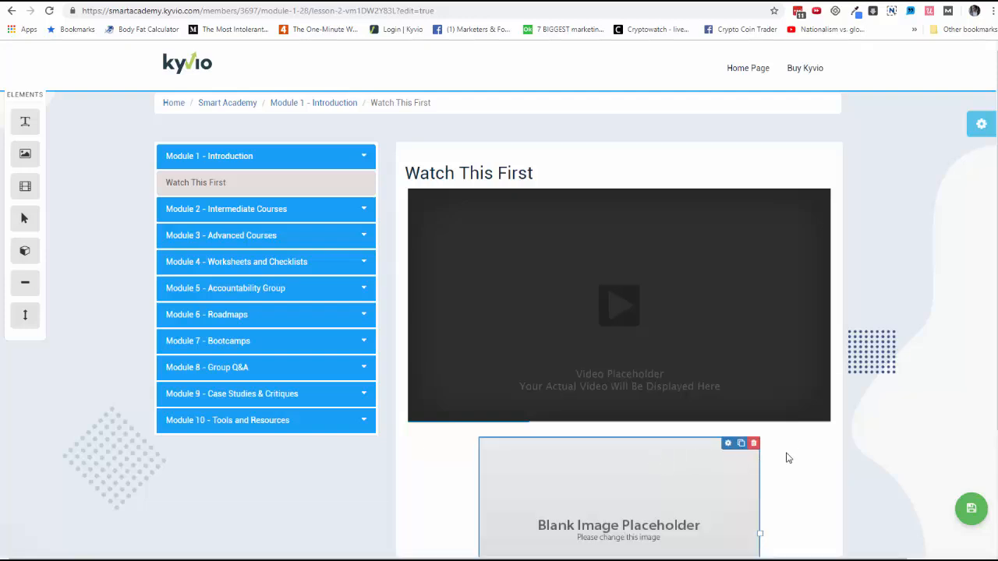
{"action": "left_click", "coordinate": [980, 129]}
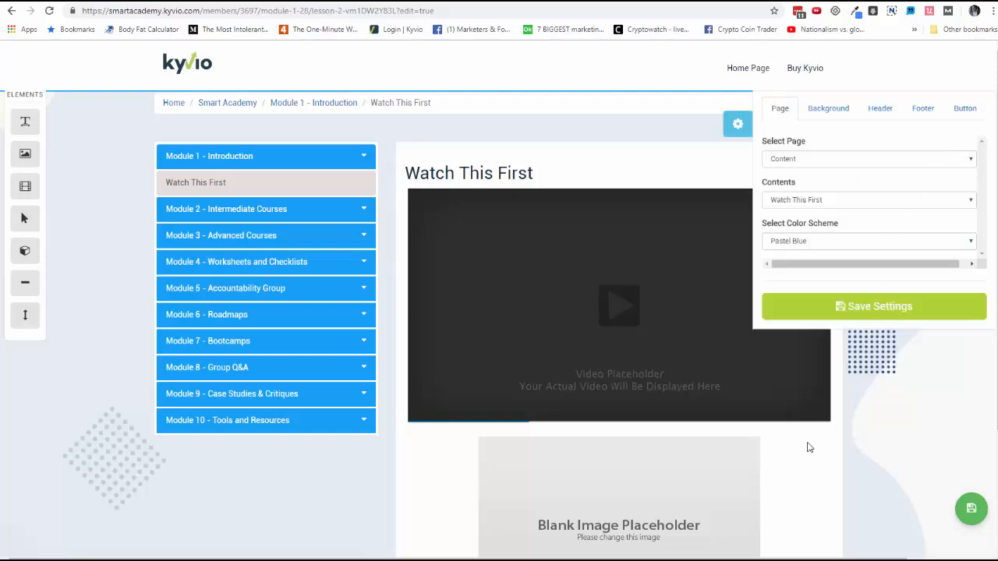
Delete the blank image placeholder below the lesson video
{"action": "mouse_move", "coordinate": [802, 455]}
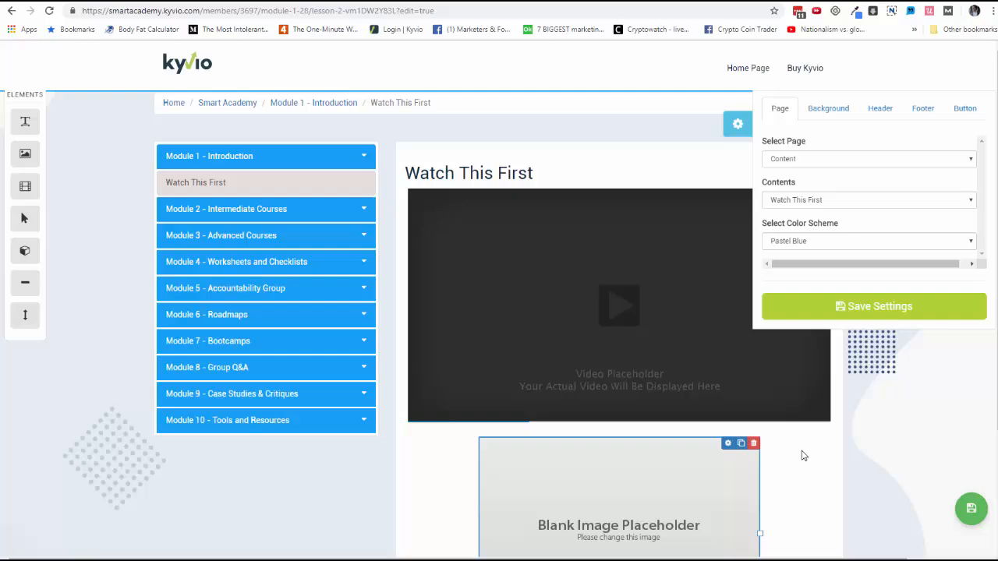
{"action": "left_click", "coordinate": [753, 445]}
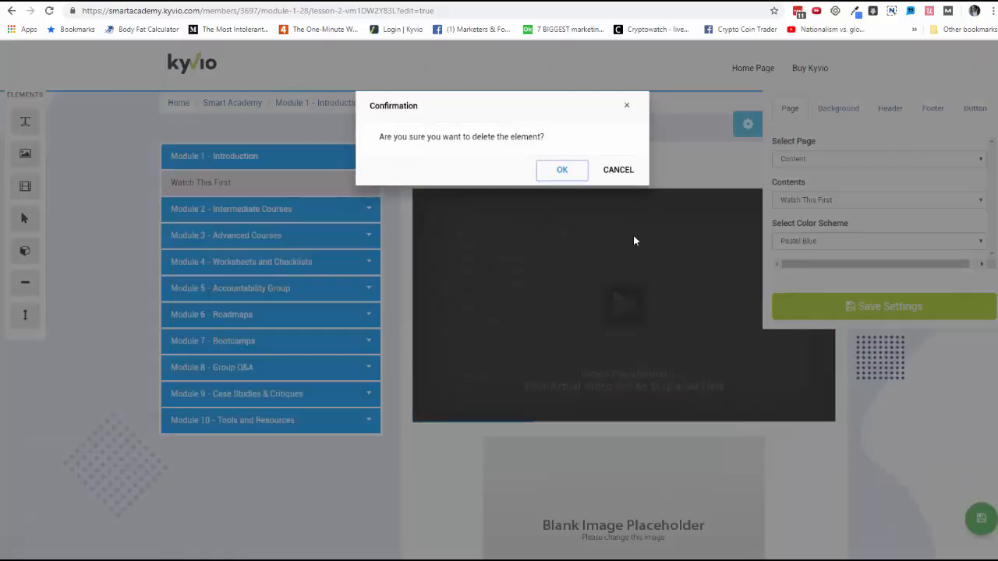
{"action": "left_click", "coordinate": [614, 174]}
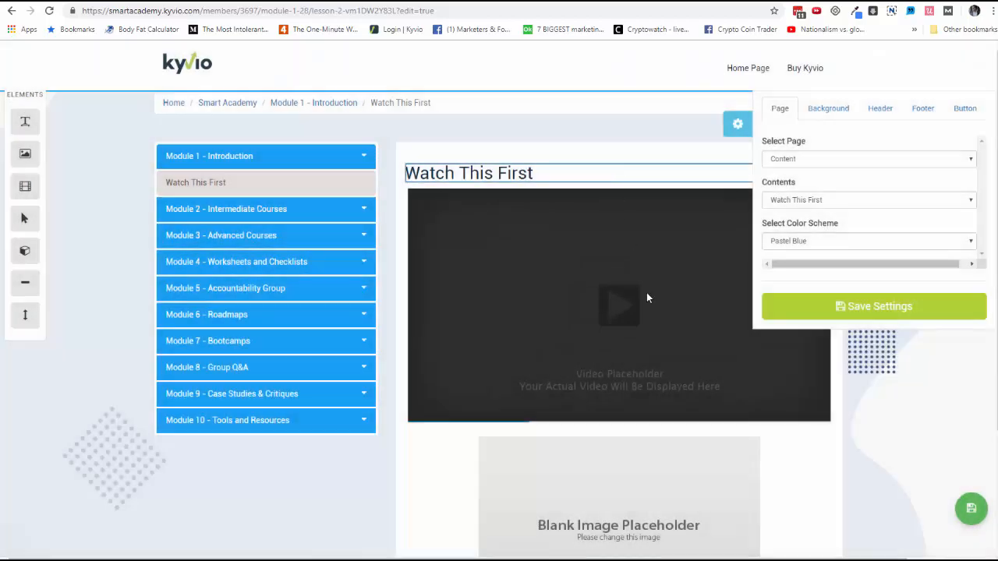
{"action": "mouse_move", "coordinate": [752, 446]}
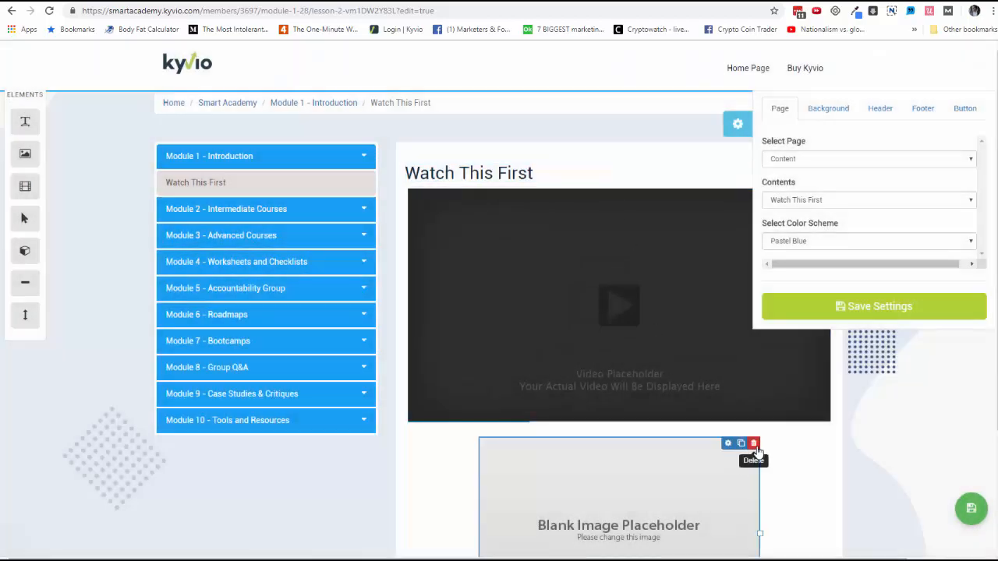
{"action": "left_click", "coordinate": [754, 447]}
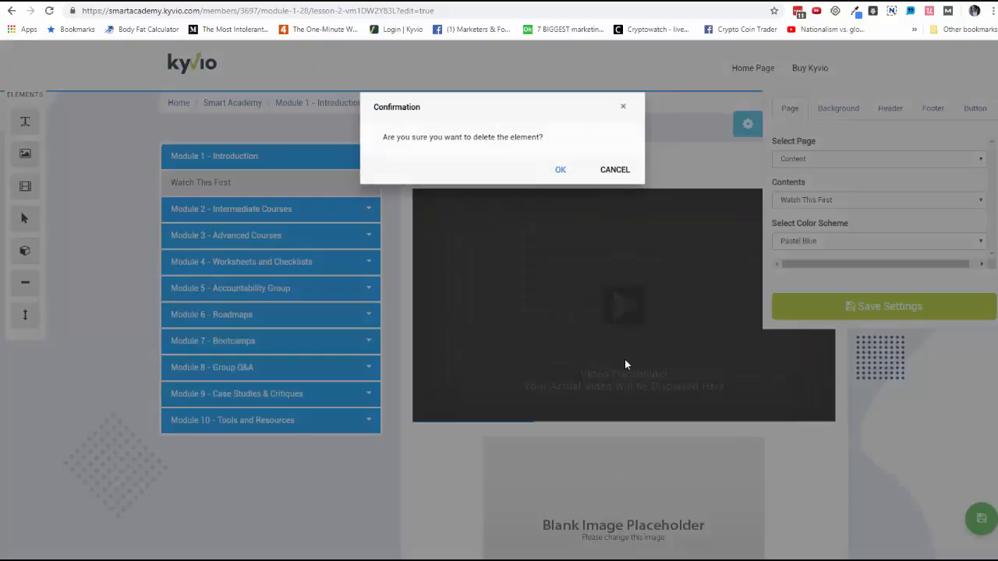
{"action": "left_click", "coordinate": [562, 170]}
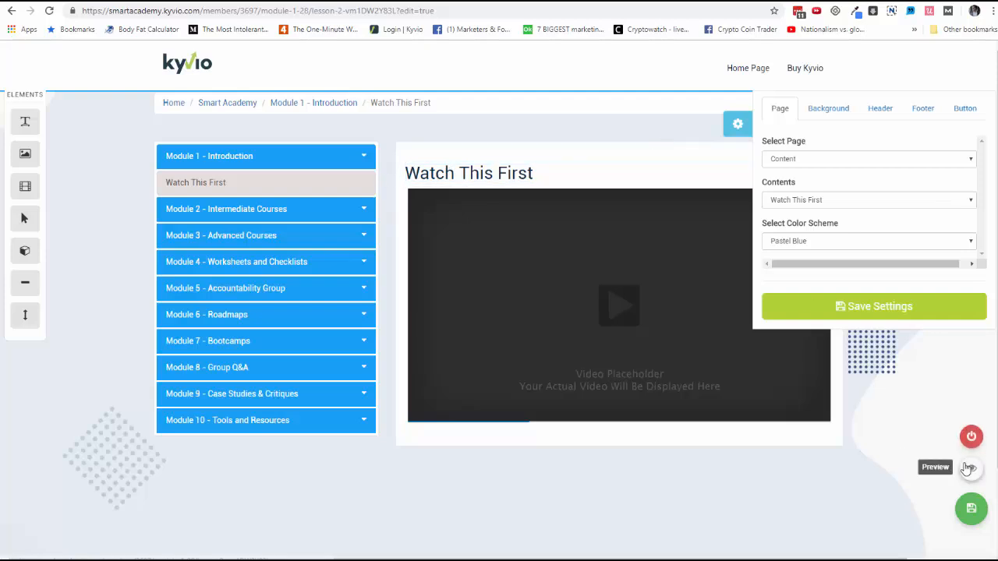
Return to the product's contents and check the drip and expiration settings of Watch This First without changing them
{"action": "left_click", "coordinate": [966, 468]}
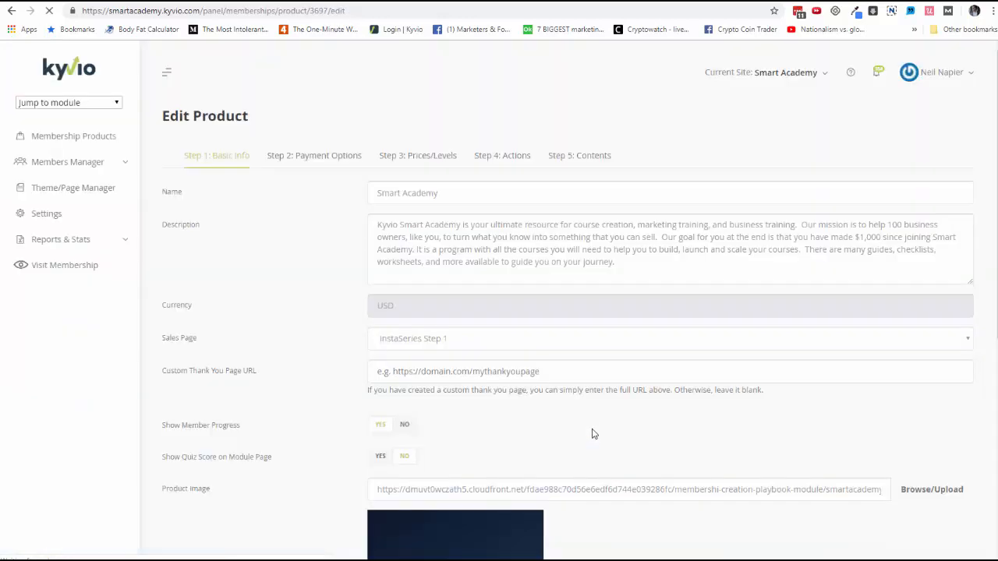
{"action": "left_click", "coordinate": [560, 160]}
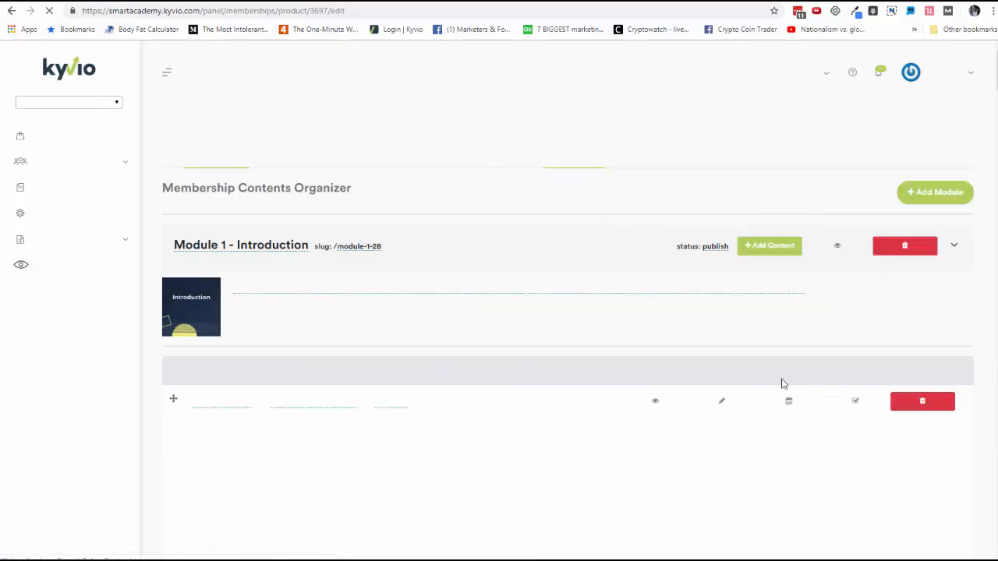
{"action": "scroll", "coordinate": [759, 421], "scroll_direction": "down", "scroll_amount": 3}
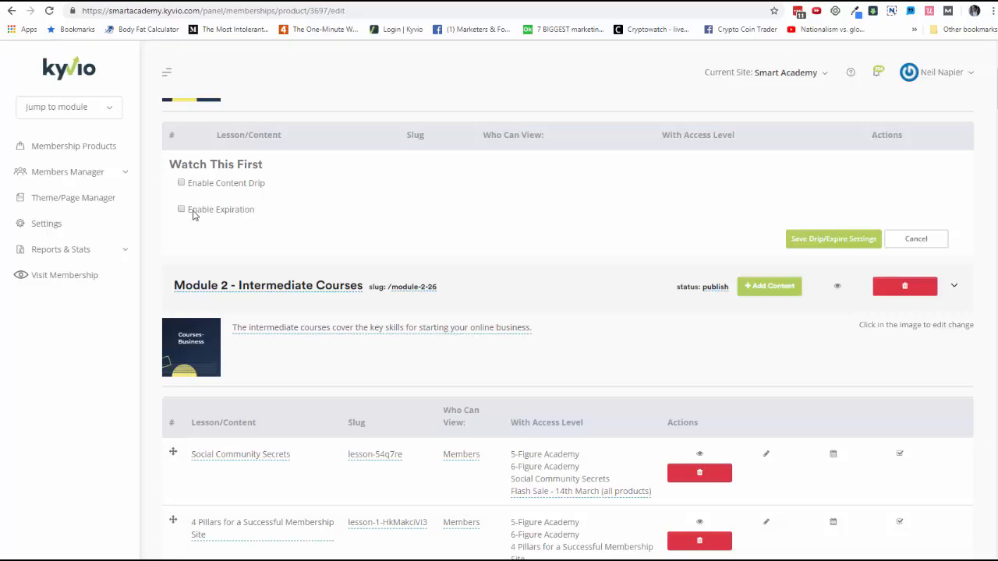
{"action": "left_click", "coordinate": [933, 238]}
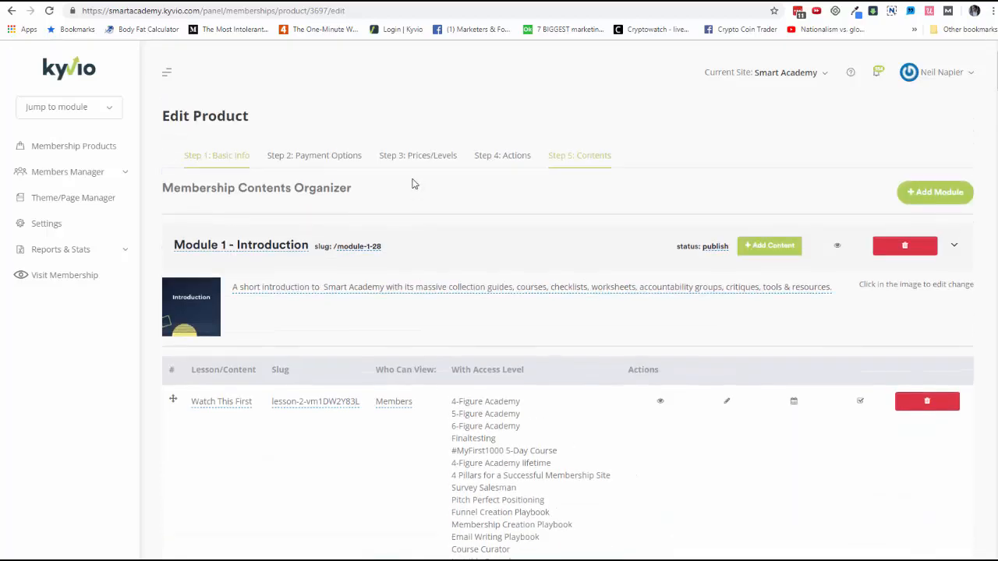
Review the Smart Academy product's post-purchase actions and its price levels, and expand the members manager
{"action": "left_click", "coordinate": [502, 156]}
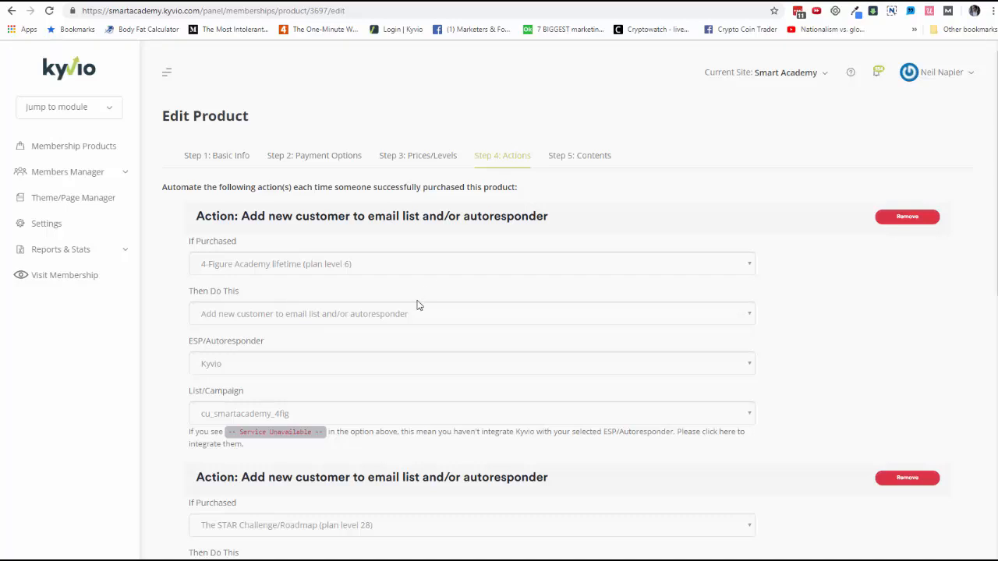
{"action": "left_click", "coordinate": [427, 169]}
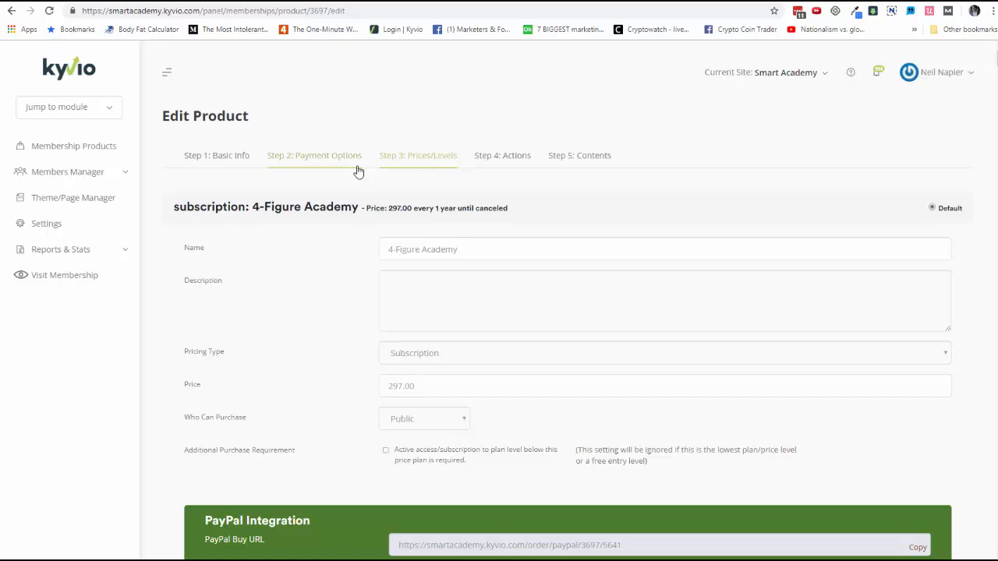
{"action": "left_click", "coordinate": [121, 171]}
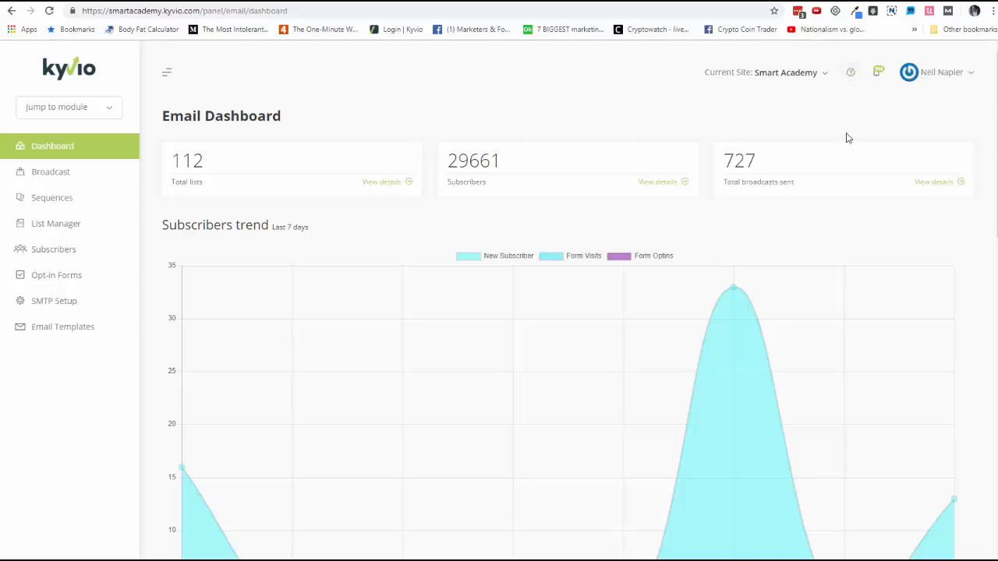
Check the help resources from the email dashboard, and review the lists, segments and automations in the List Manager
{"action": "left_click", "coordinate": [855, 76]}
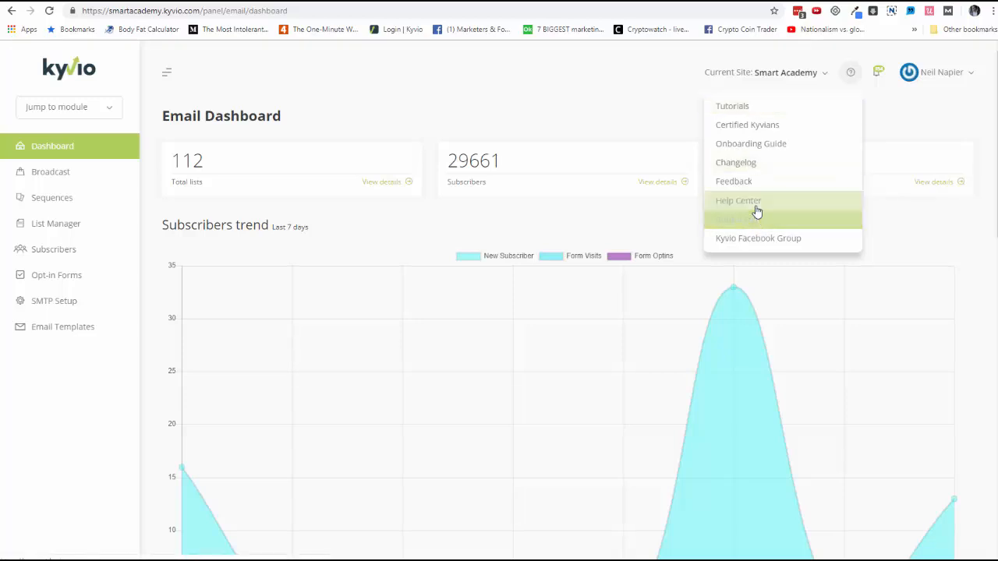
{"action": "left_click", "coordinate": [523, 76]}
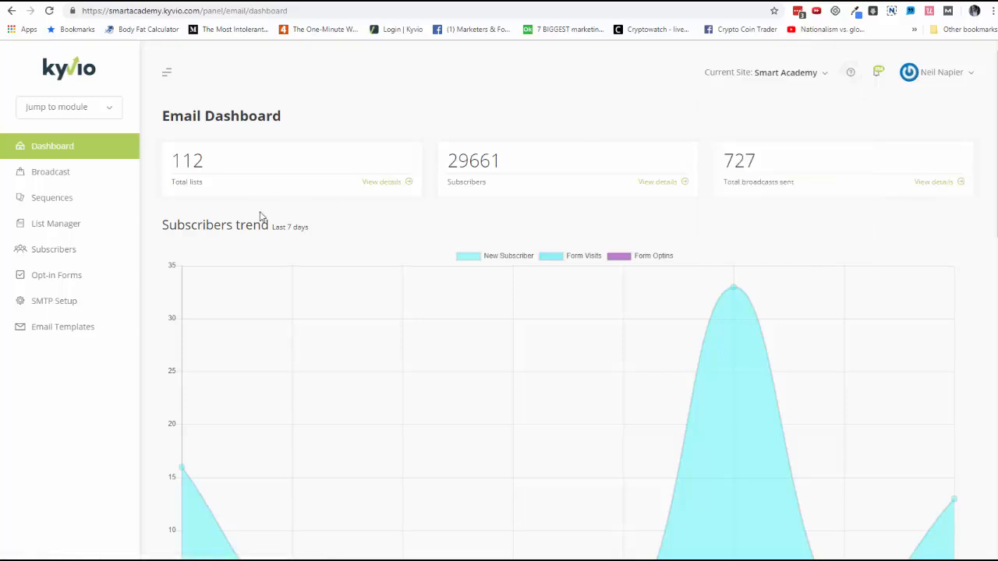
{"action": "left_click", "coordinate": [80, 228]}
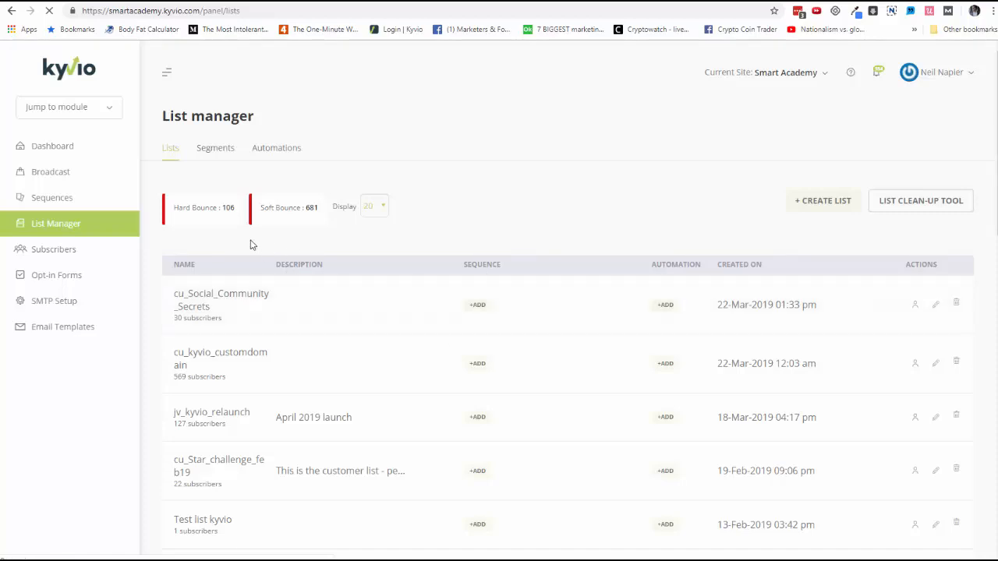
{"action": "left_click", "coordinate": [204, 158]}
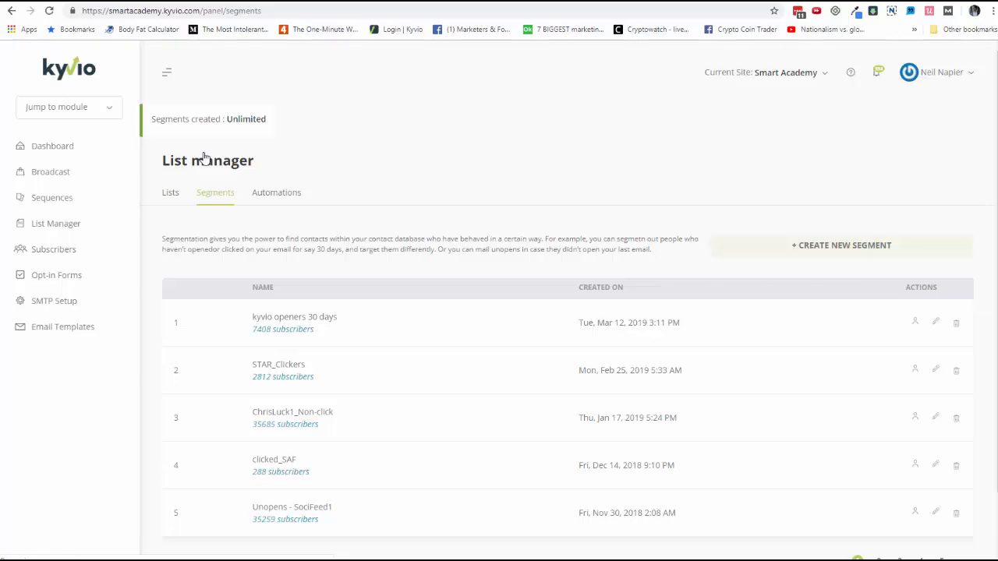
{"action": "left_click", "coordinate": [290, 201]}
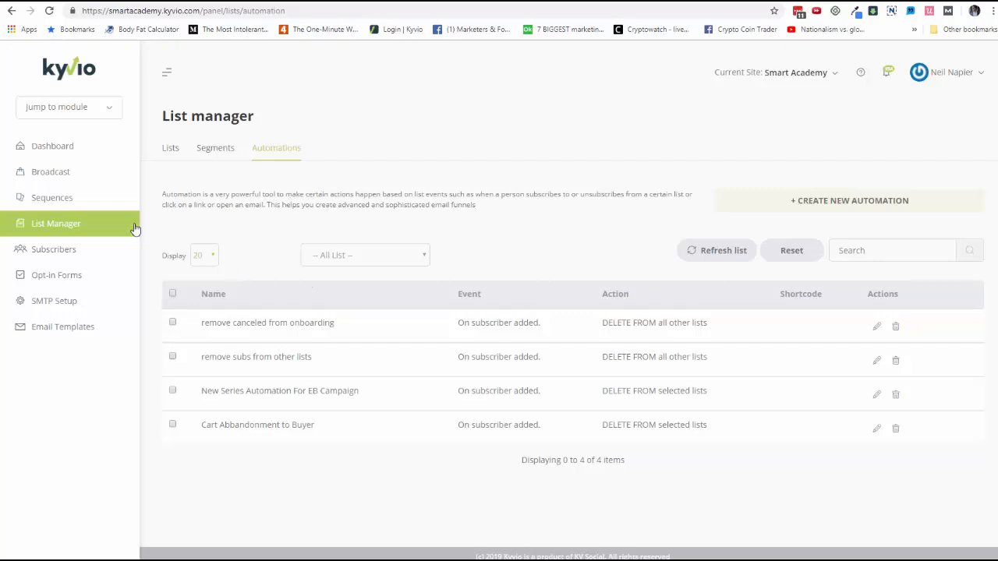
Open the Onboarding sequence from the email sequences and review its emails with their triggers, subjects and statistics
{"action": "left_click", "coordinate": [92, 202]}
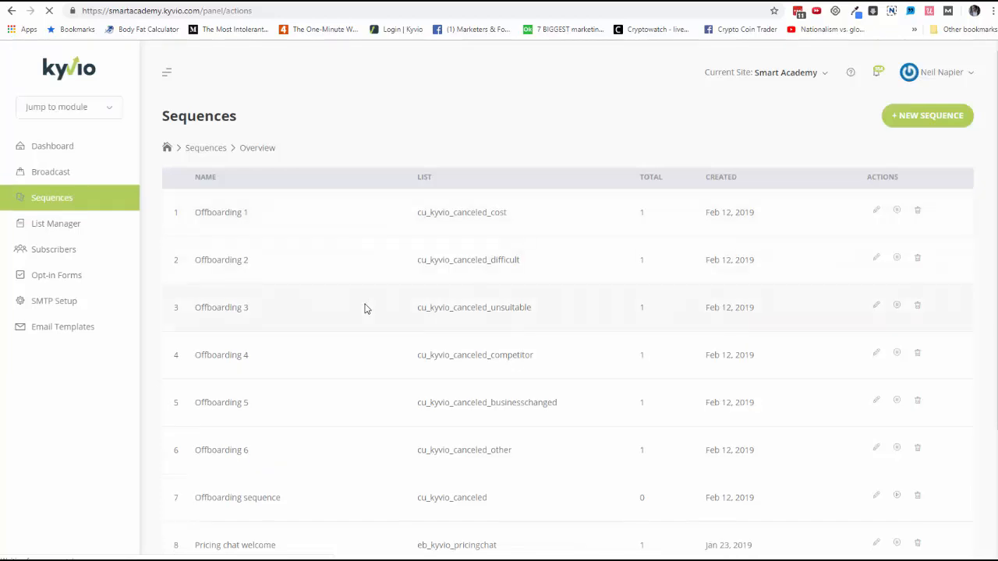
{"action": "scroll", "coordinate": [363, 308], "scroll_direction": "down", "scroll_amount": 2}
{"action": "scroll", "coordinate": [363, 310], "scroll_direction": "down", "scroll_amount": 1}
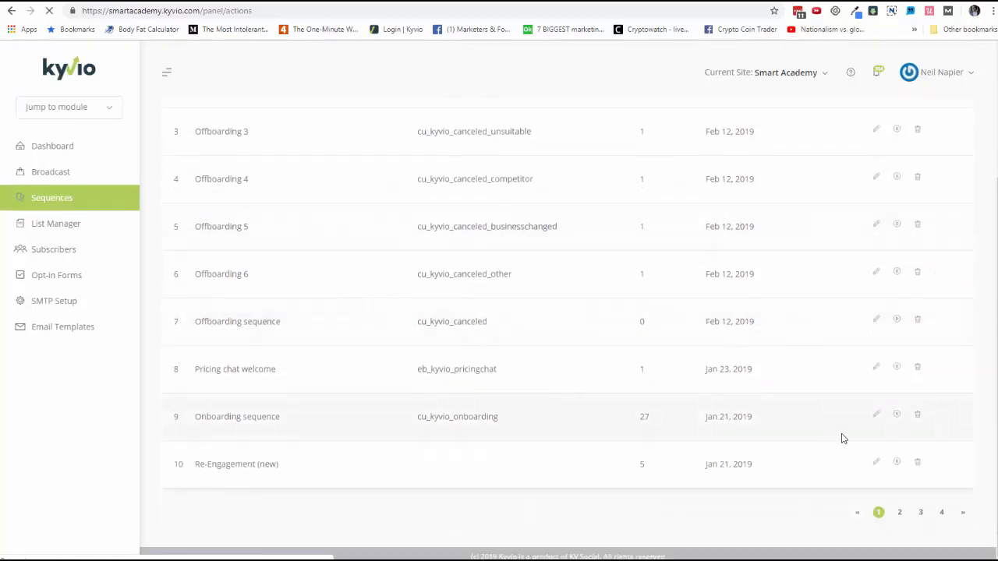
{"action": "left_click", "coordinate": [877, 417]}
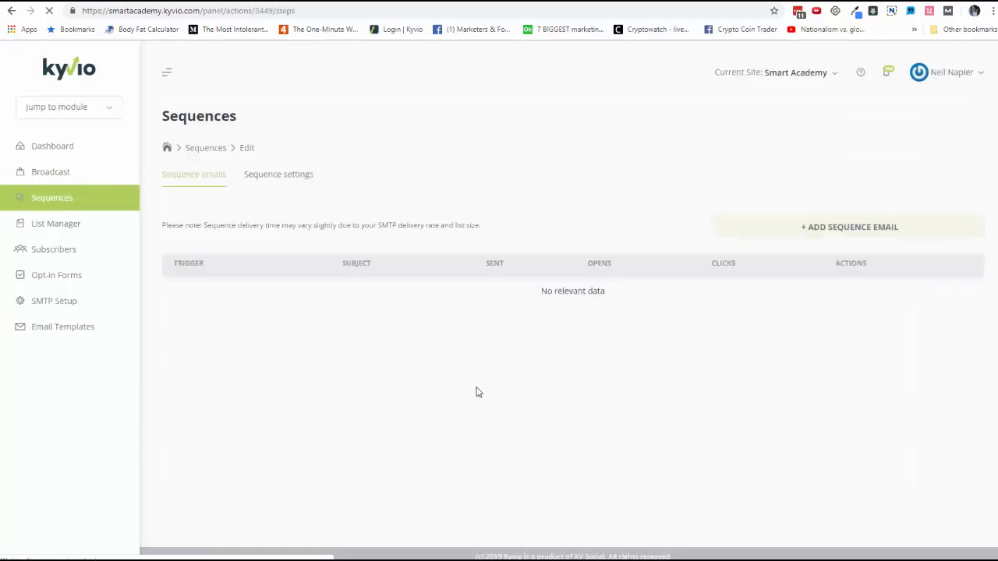
{"action": "scroll", "coordinate": [483, 399], "scroll_direction": "down", "scroll_amount": 4}
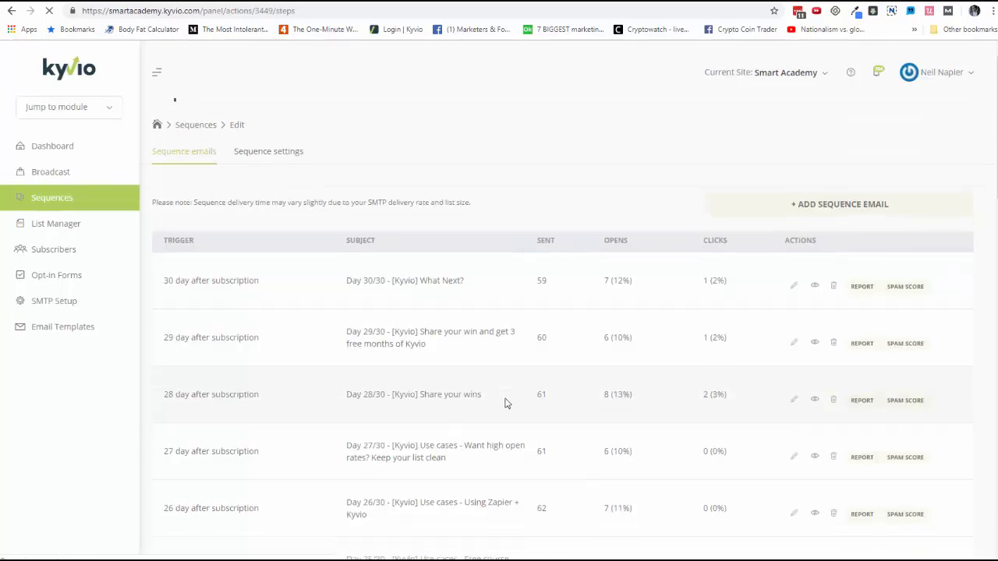
{"action": "scroll", "coordinate": [505, 402], "scroll_direction": "down", "scroll_amount": 12}
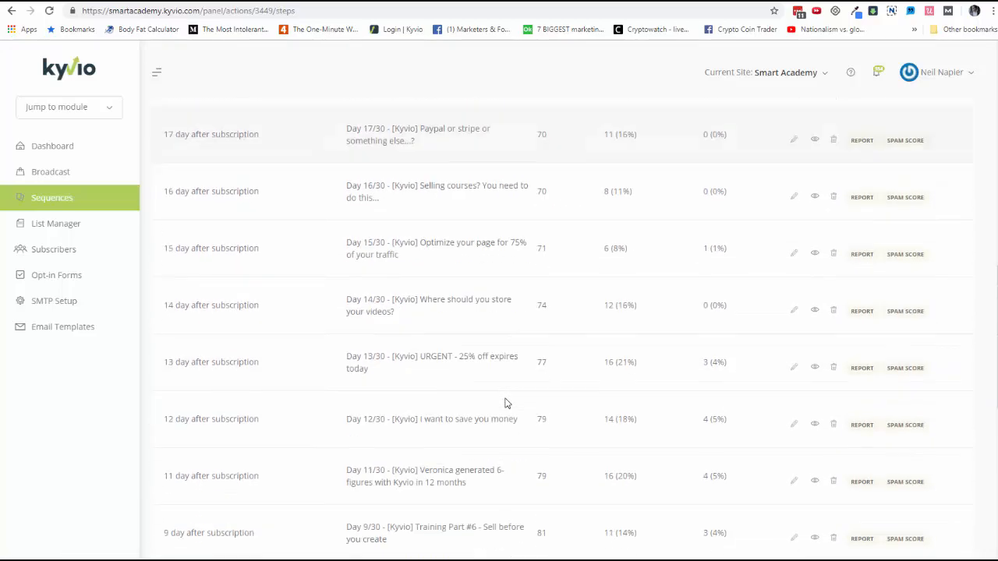
{"action": "scroll", "coordinate": [505, 402], "scroll_direction": "down", "scroll_amount": 3}
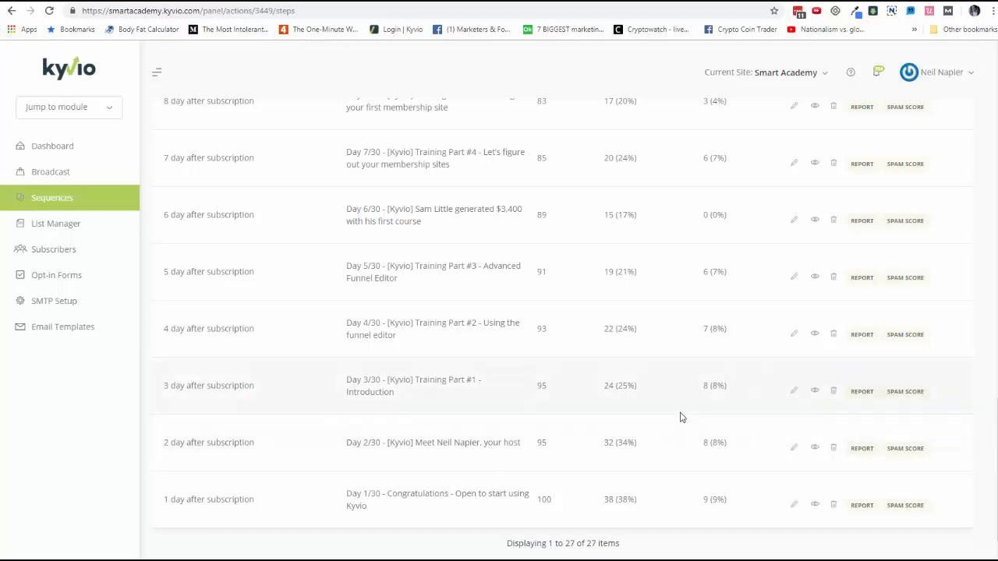
{"action": "scroll", "coordinate": [677, 396], "scroll_direction": "up", "scroll_amount": 19}
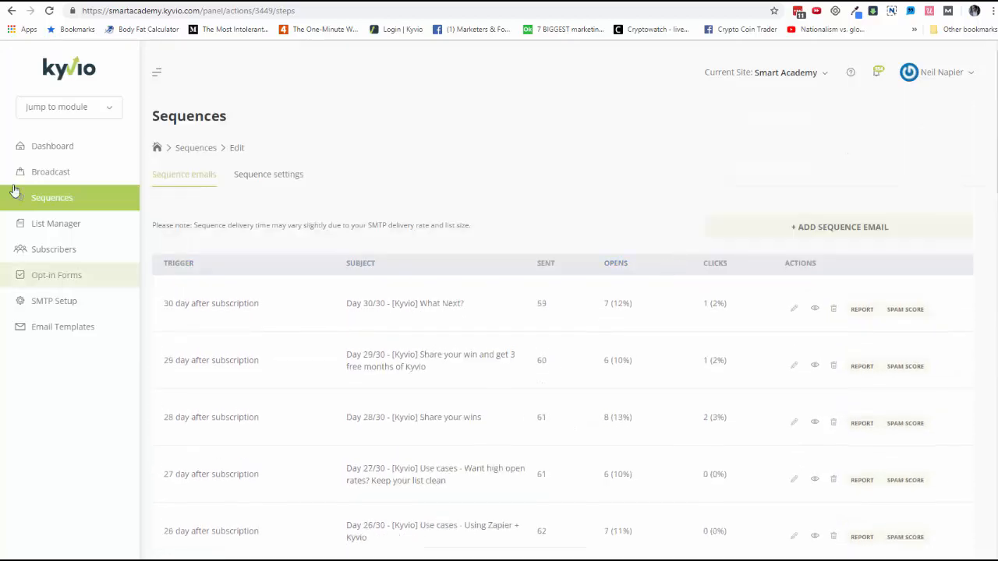
Start a new broadcast campaign and review its recipient, exclusion, template, content and sending options without filling them in
{"action": "left_click", "coordinate": [50, 172]}
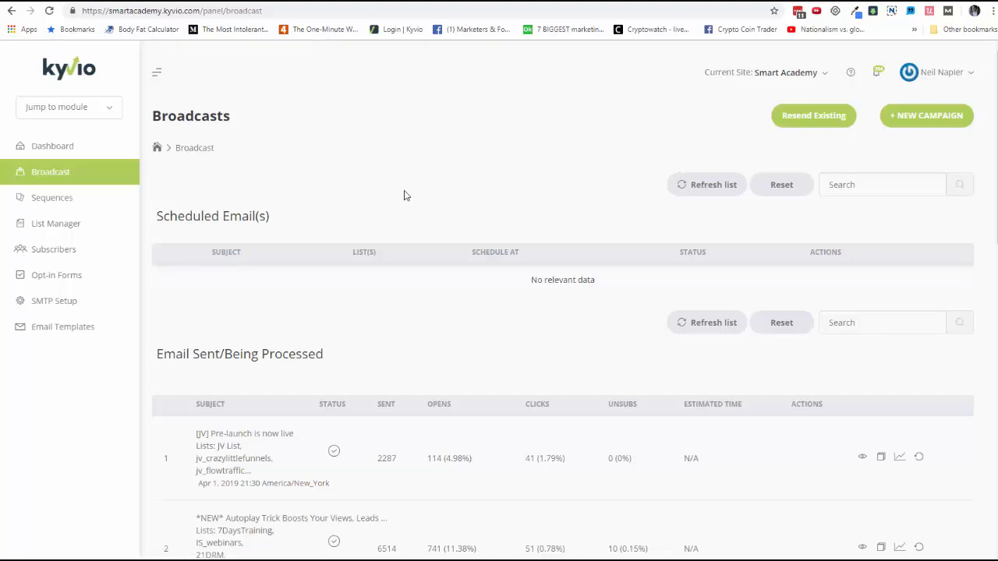
{"action": "left_click", "coordinate": [930, 125]}
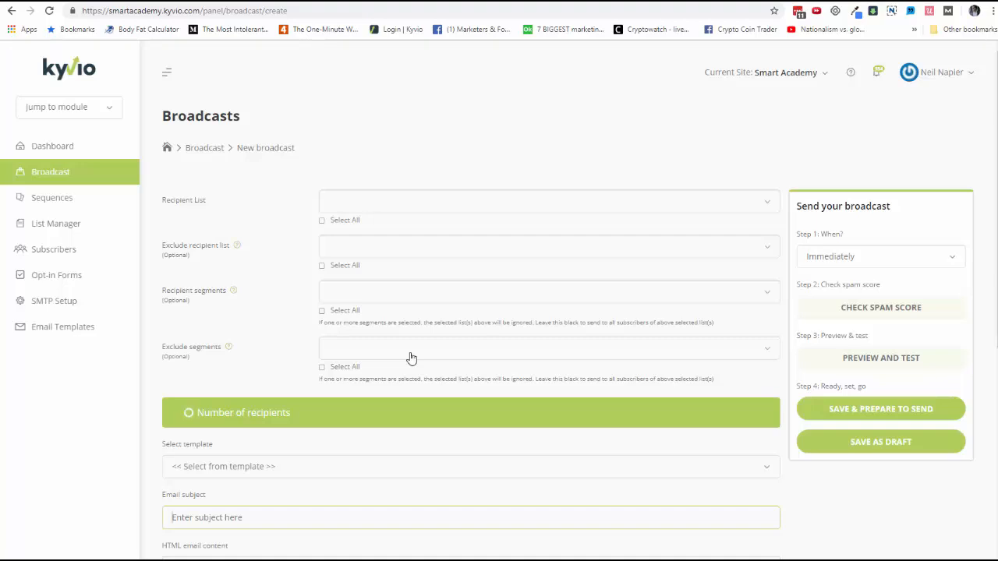
{"action": "scroll", "coordinate": [414, 367], "scroll_direction": "down", "scroll_amount": 5}
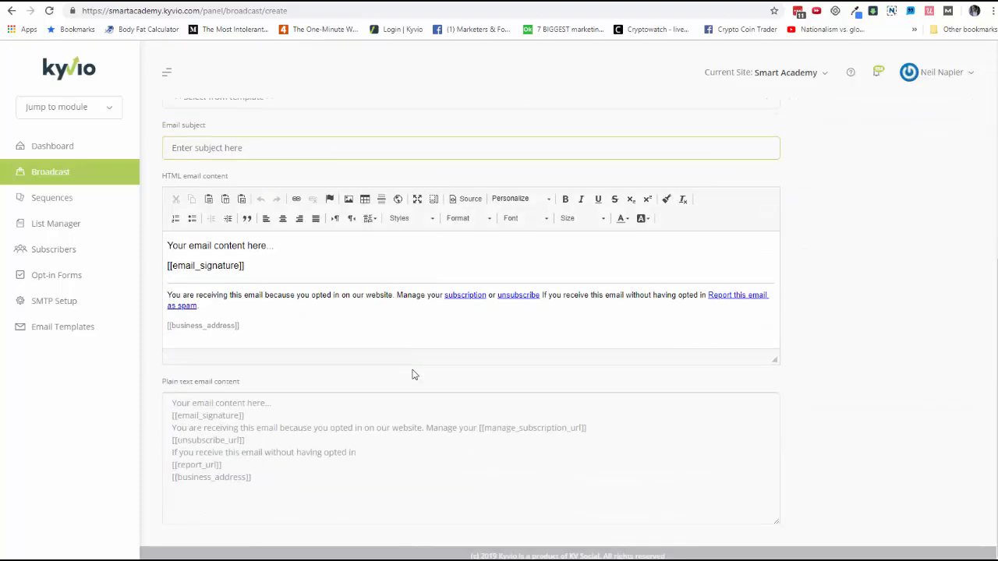
{"action": "scroll", "coordinate": [413, 375], "scroll_direction": "up", "scroll_amount": 5}
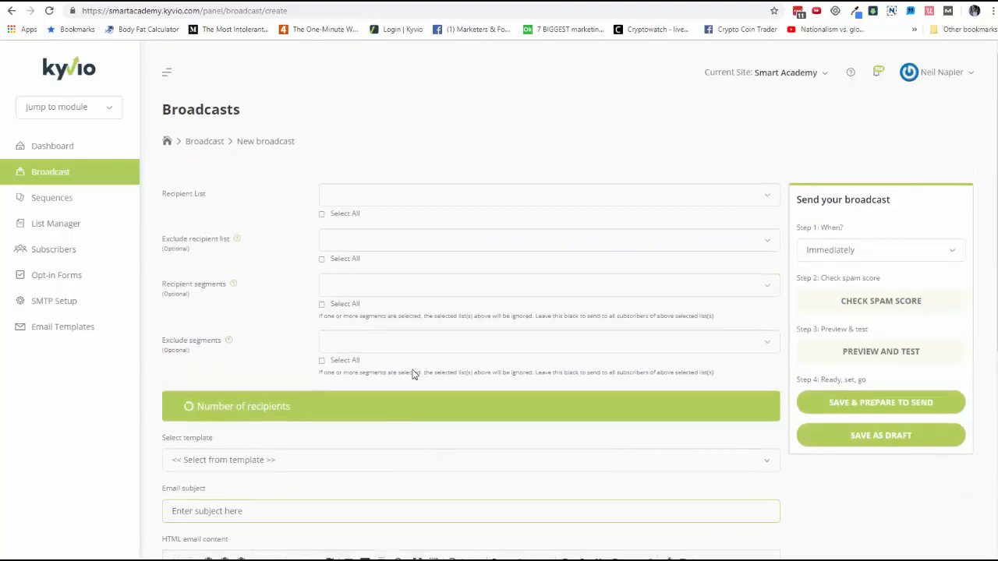